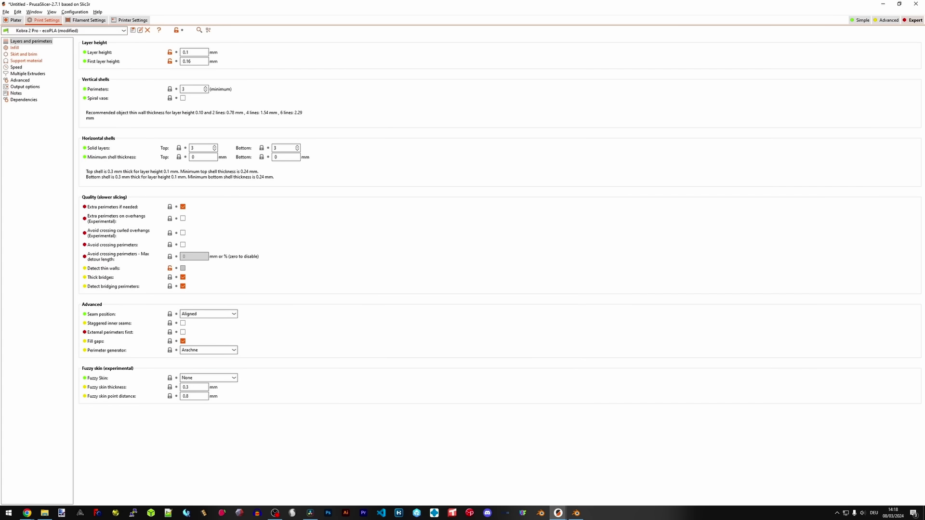
Step: Set the Fuzzy Skin option to Outside walls
left_click(208, 378)
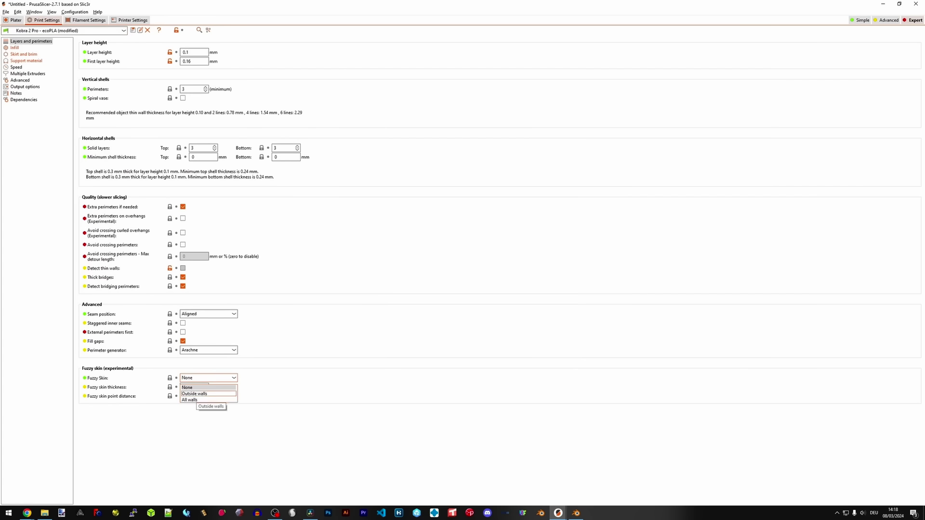
left_click(208, 393)
Step: Slice the cylinder from the build plate view and zoom into the sliced preview
key("ctrl+1")
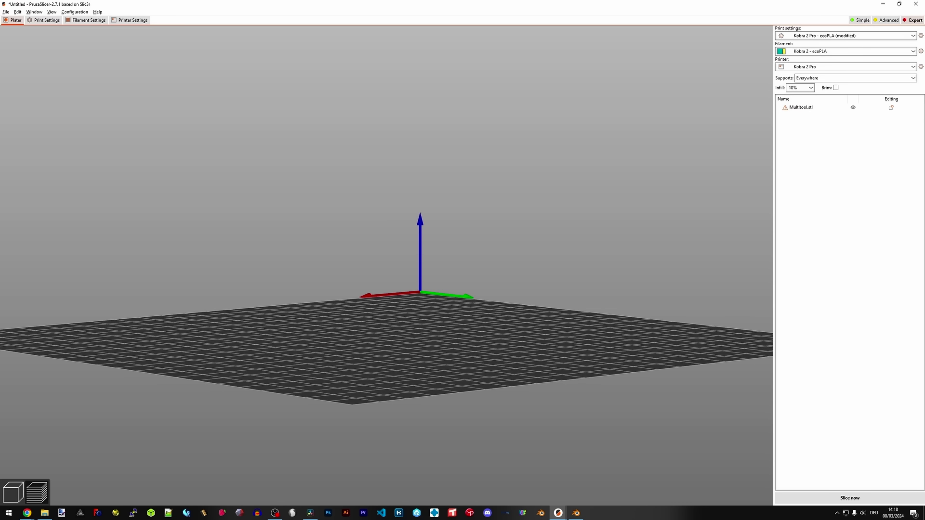
key("ctrl+r")
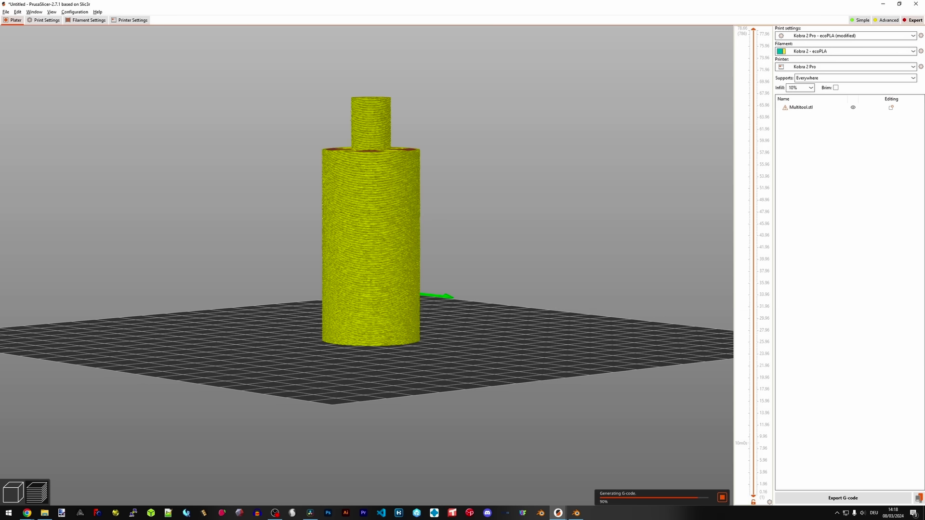
scroll(371, 240, "up", 5)
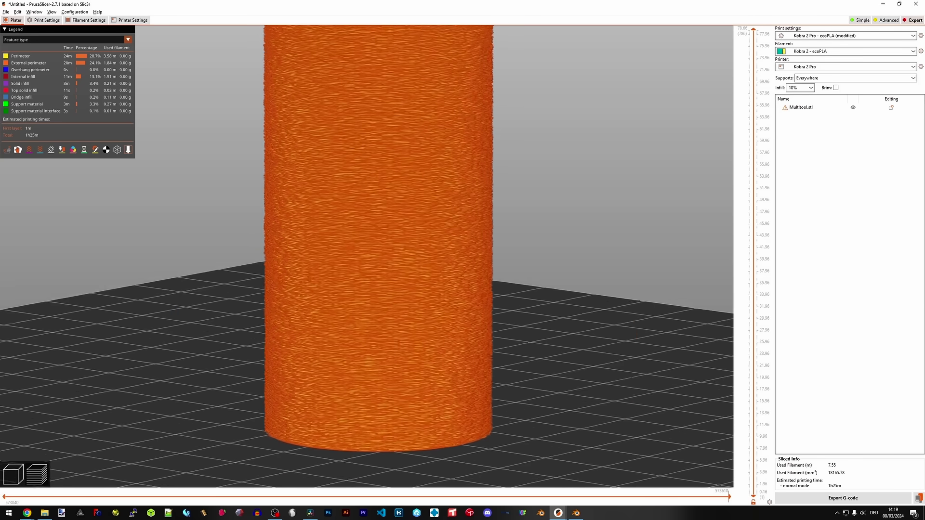
scroll(369, 241, "down", 8)
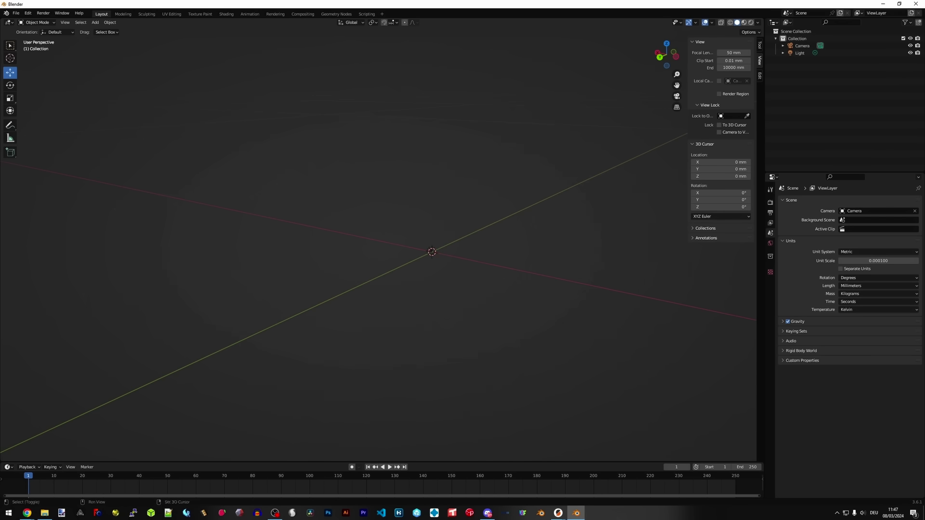
Step: Add a cube, shrink it, then flatten it along X into a thin box
key("shift+a")
mouse_move(433, 262)
left_click(484, 269)
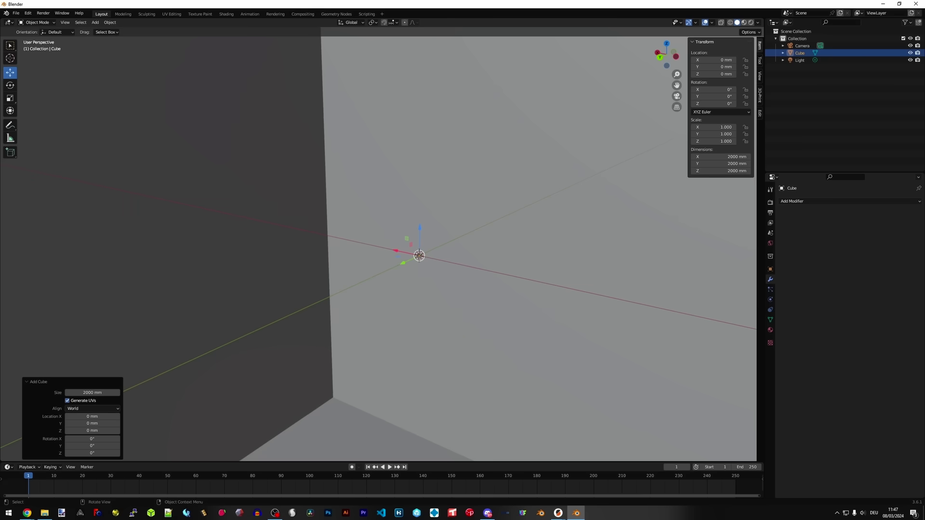
key("s")
left_click(495, 316)
key("s")
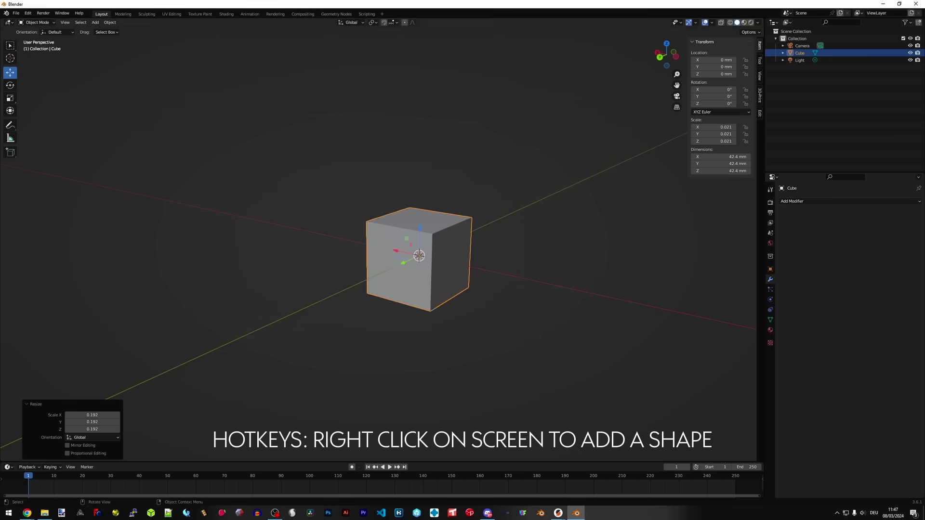
key("x")
left_click(419, 258)
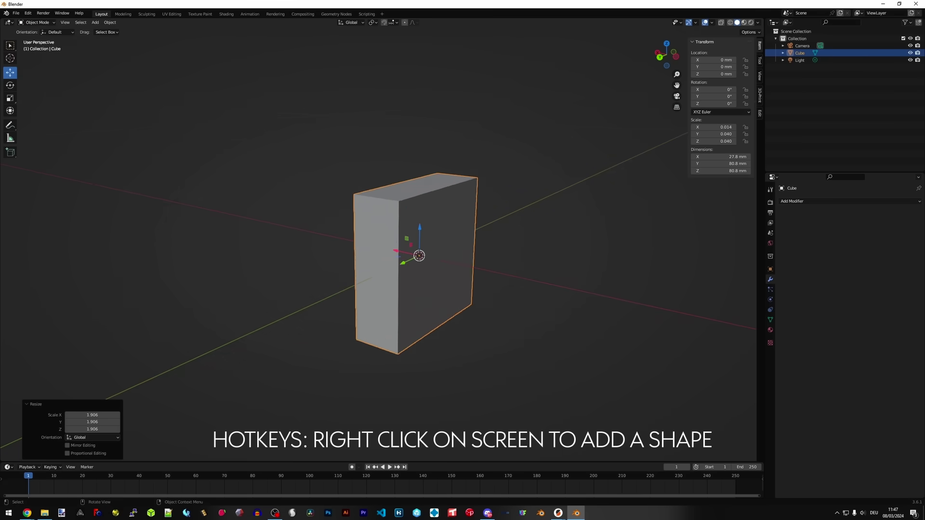
Step: In Edit Mode, scale the bottom edge along Y to 0.768 to taper the box
key("Tab")
key("alt+a")
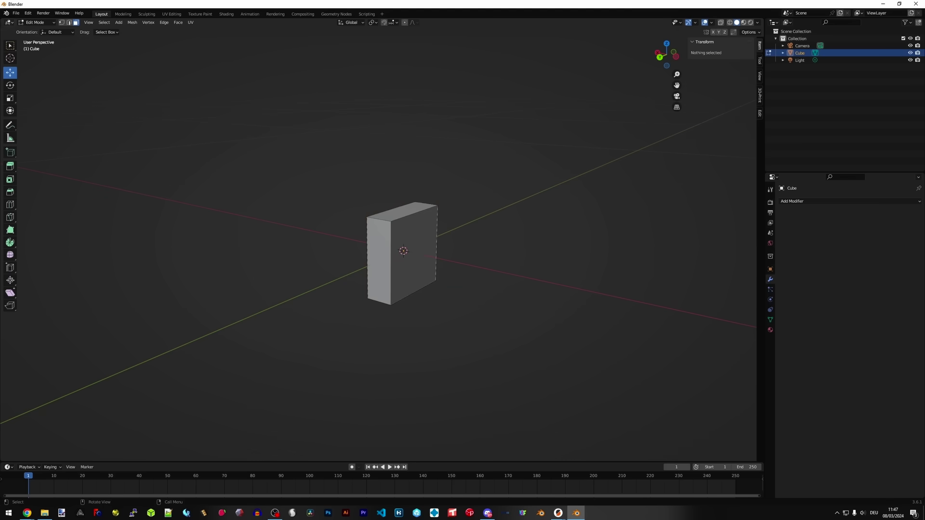
left_click(379, 301)
middle_click_drag(386, 289, 385, 338)
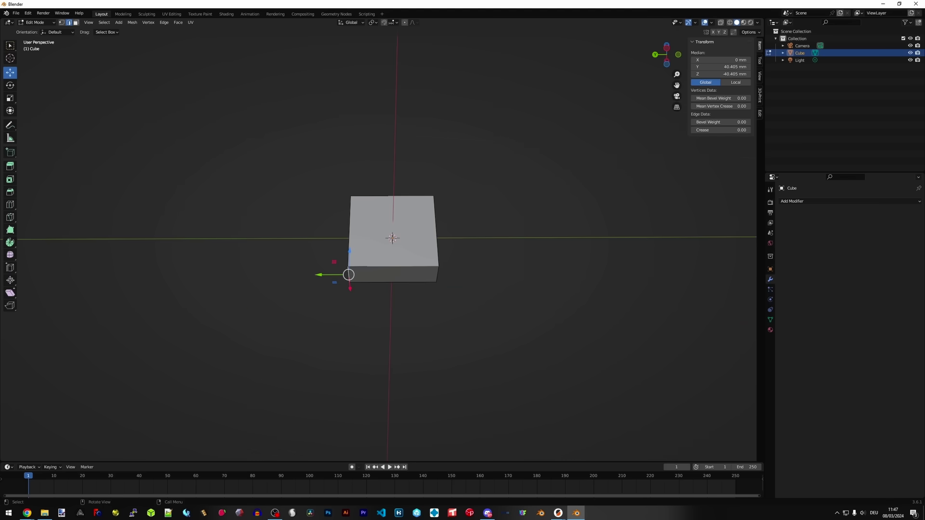
key("s")
key("x")
key("Escape")
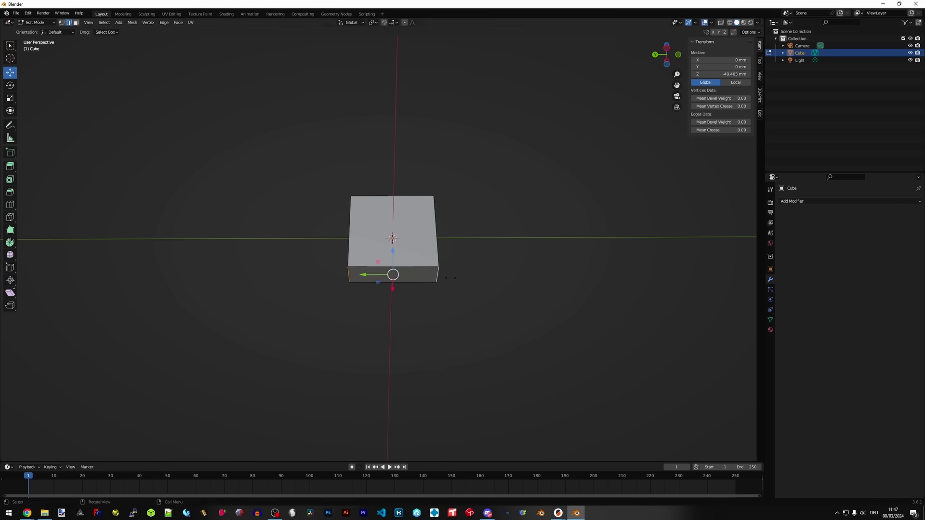
key("s")
key("y")
left_click(444, 276)
middle_click_drag(444, 277, 426, 260)
Step: Zoom in and re-enter Edit Mode with the whole mesh selected
key("Tab")
scroll(419, 262, "up", 4)
key("Tab")
key("a")
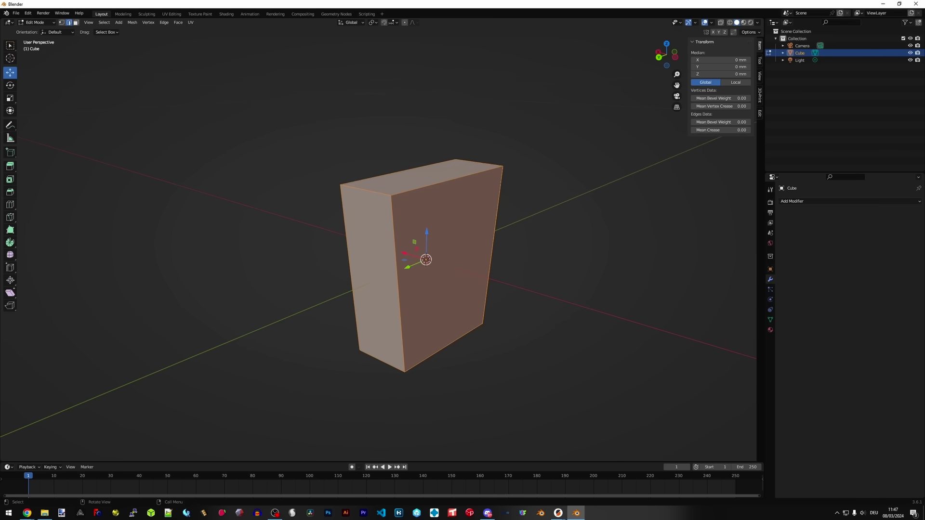
key("ctrl+r")
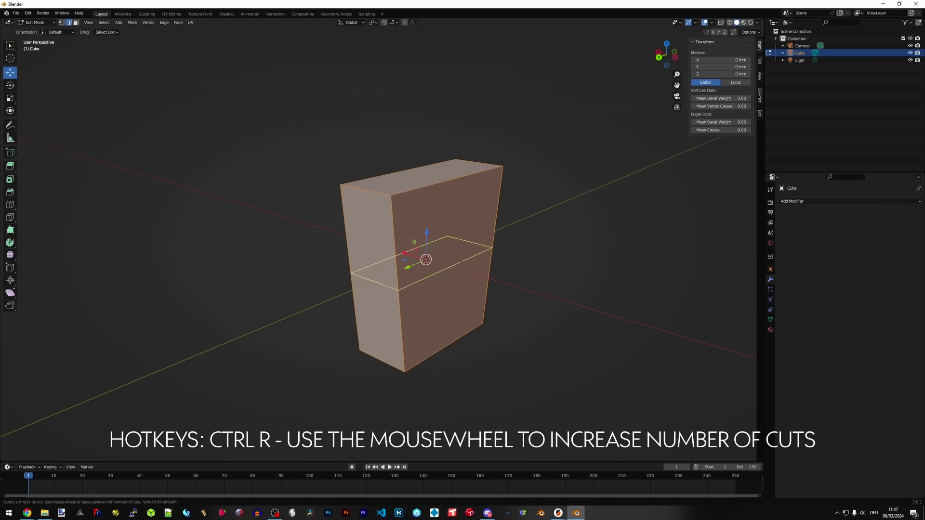
Step: Cut 15 vertical edge loops across the box's front
key("Escape")
right_click(523, 233)
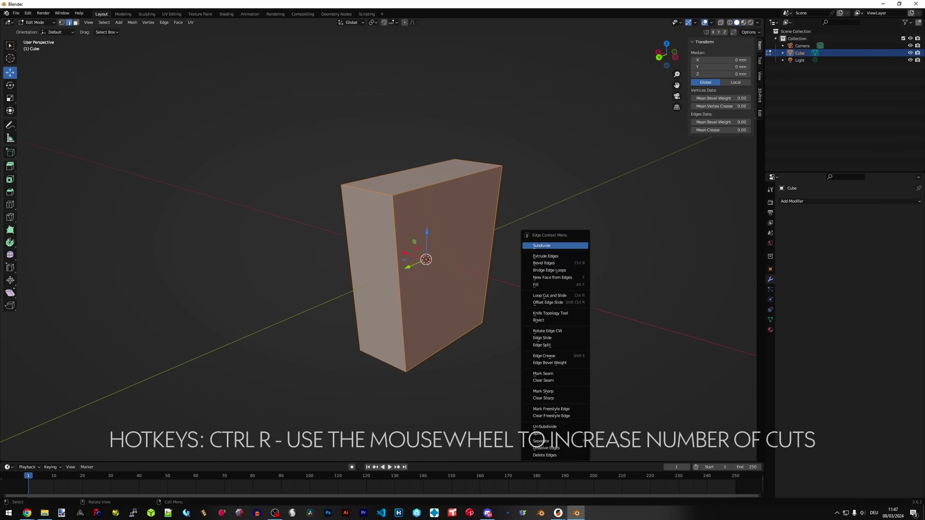
key("Escape")
middle_click_drag(522, 234, 477, 239)
key("ctrl+r")
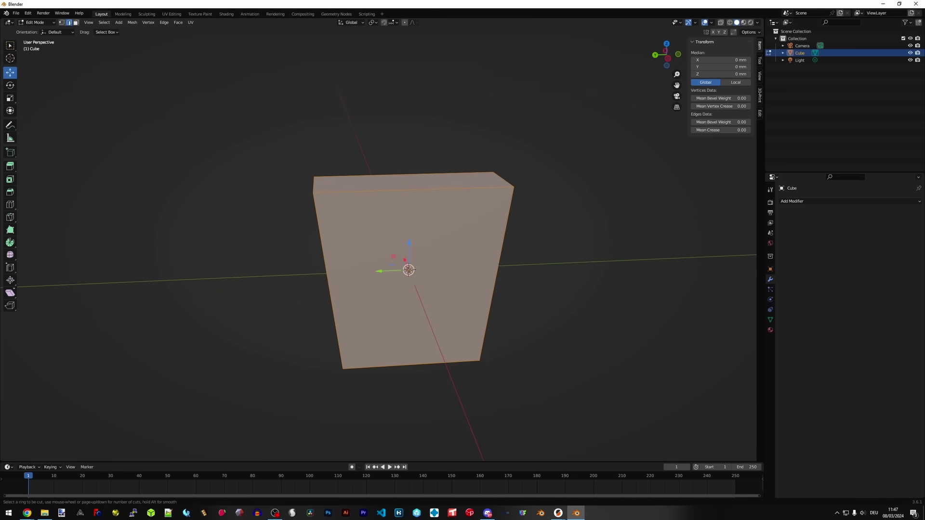
scroll(415, 270, "up", 12)
scroll(413, 270, "up", 2)
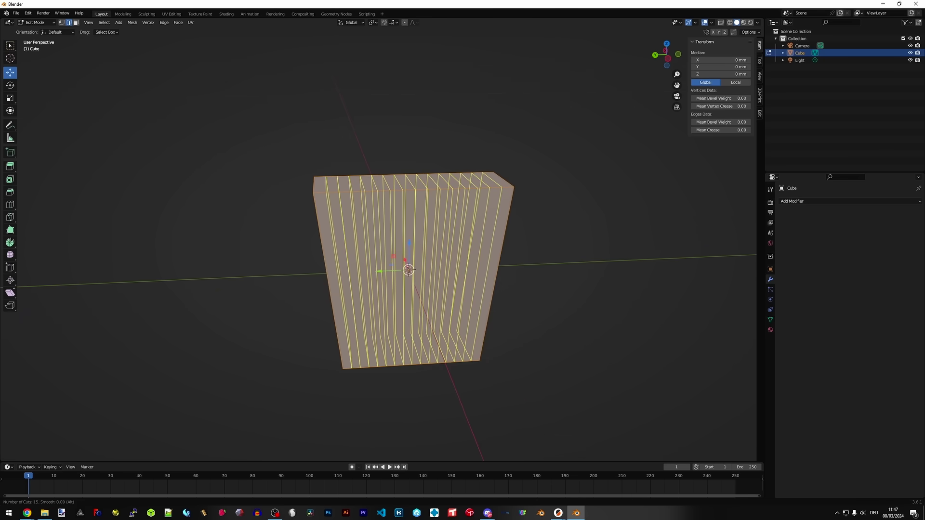
left_click(408, 270)
right_click(402, 200)
middle_click_drag(395, 260, 414, 260)
Step: Cut 11 horizontal edge loops around the box
key("ctrl+r")
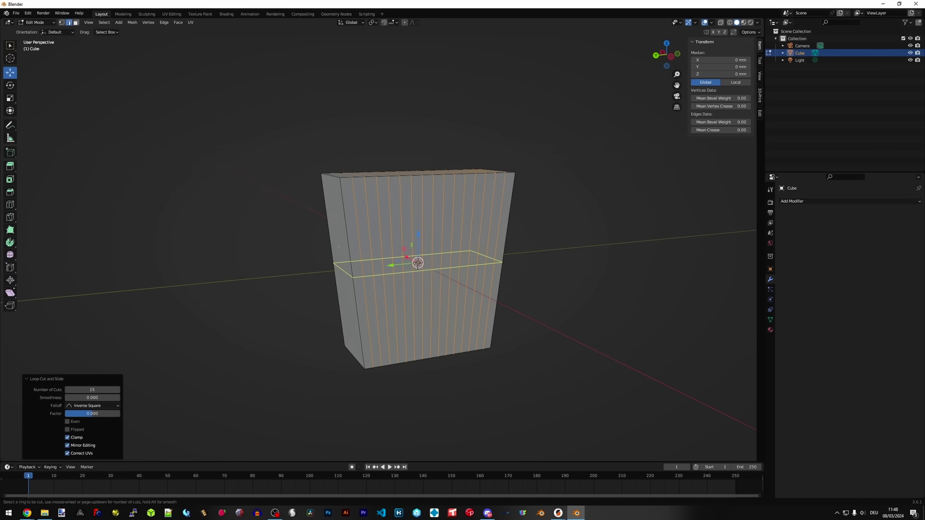
scroll(417, 262, "up", 6)
scroll(418, 262, "up", 4)
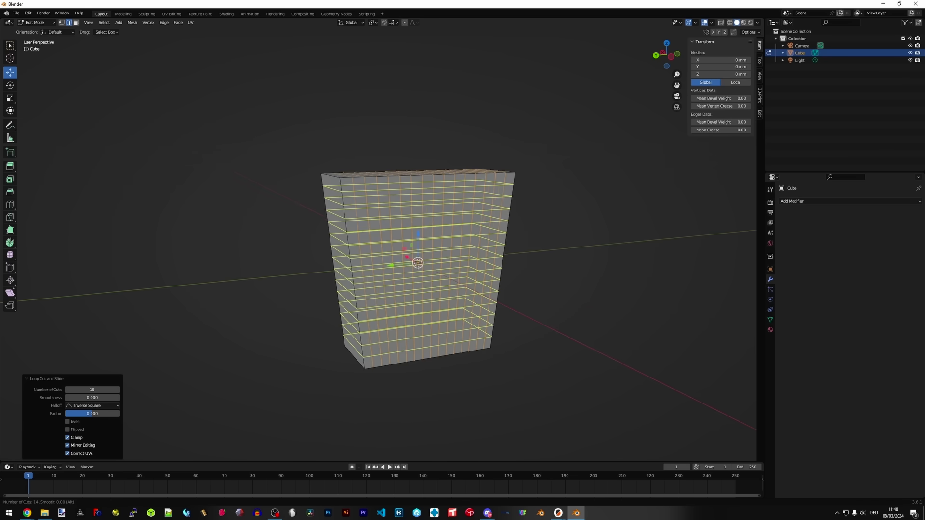
left_click(418, 262)
right_click(418, 263)
key("alt+a")
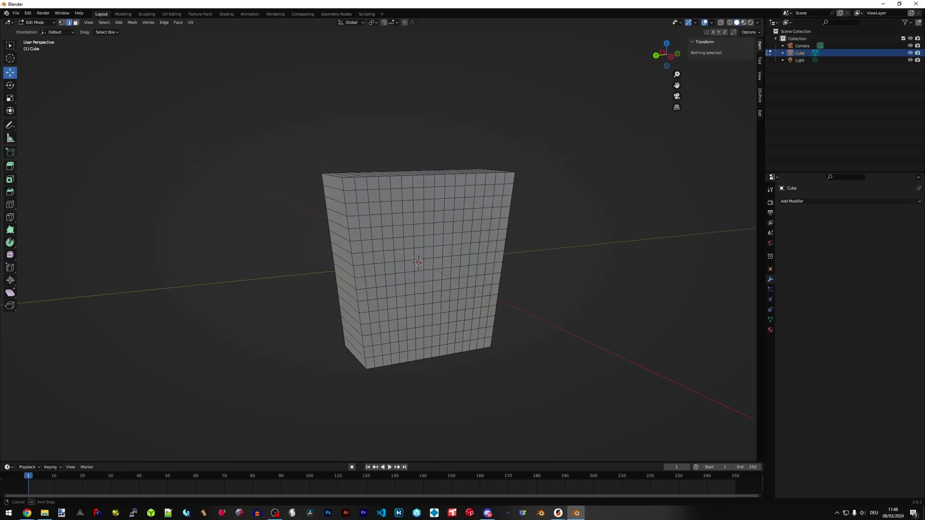
middle_click_drag(418, 262, 422, 251)
Step: Cut six edge loops along the box's side
key("ctrl+r")
scroll(421, 251, "up", 5)
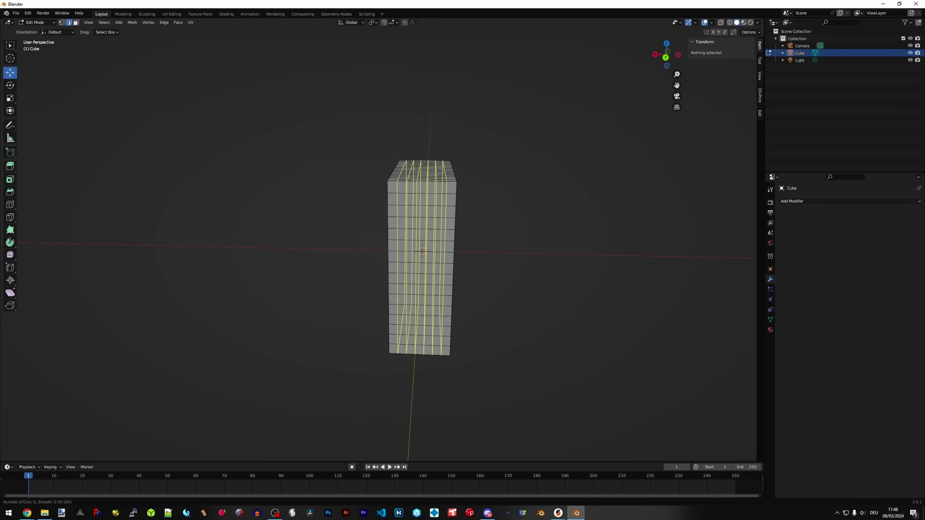
left_click(422, 251)
right_click(422, 251)
mouse_move(422, 251)
middle_mouse_down()
mouse_move(404, 262)
mouse_move(423, 262)
middle_mouse_up()
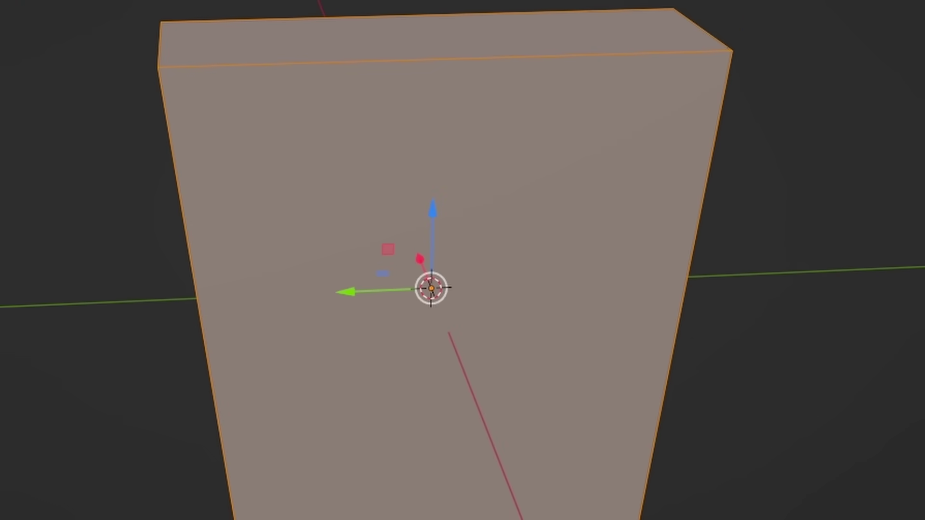
Step: Add another set of vertical edge loops to the box
key("ctrl+r")
scroll(434, 265, "up", 12)
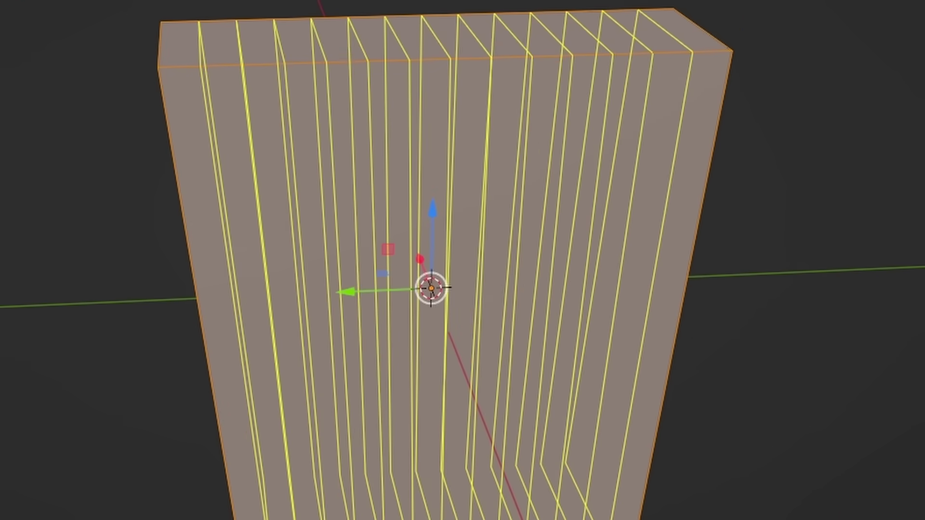
left_click(412, 97)
right_click(412, 97)
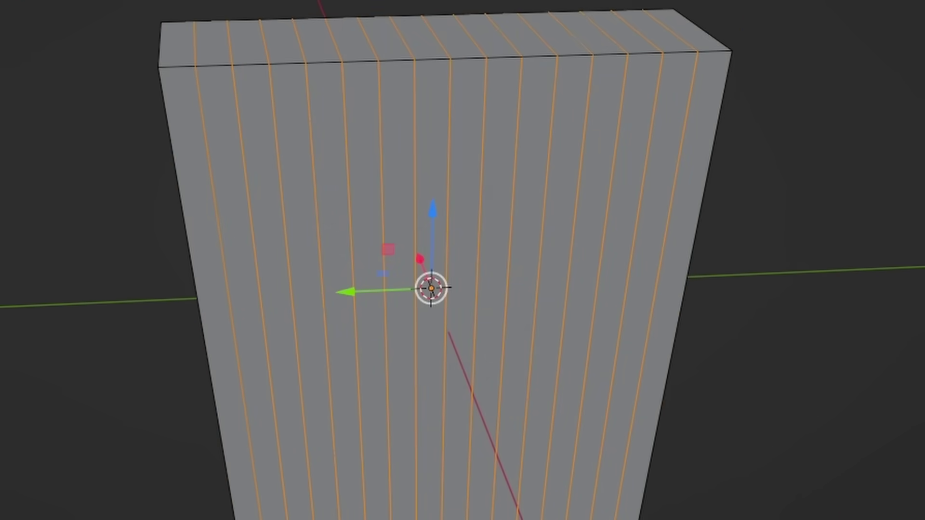
middle_click_drag(412, 97, 434, 101)
middle_click_drag(434, 265, 487, 251)
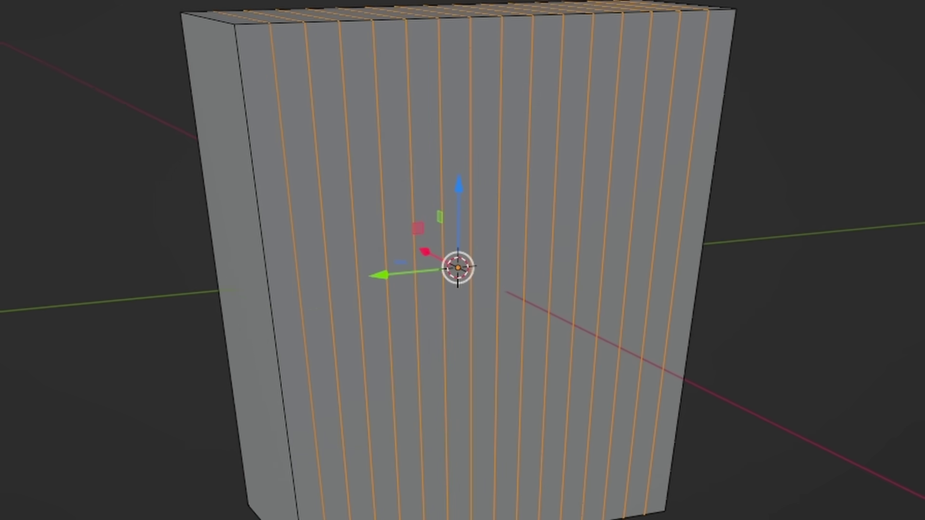
Step: Add about fourteen evenly spaced horizontal loops across the front
key("ctrl+r")
scroll(458, 289, "up", 6)
scroll(457, 289, "up", 7)
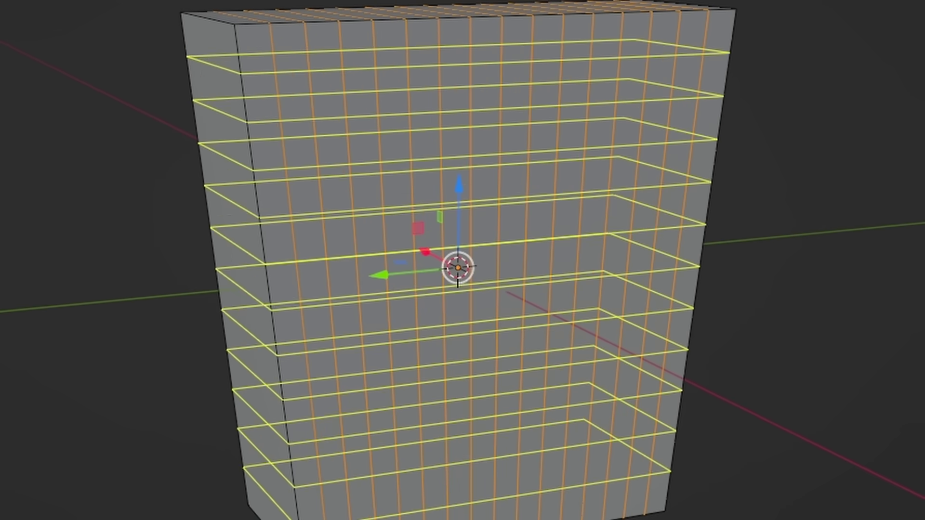
key("Return")
key("Escape")
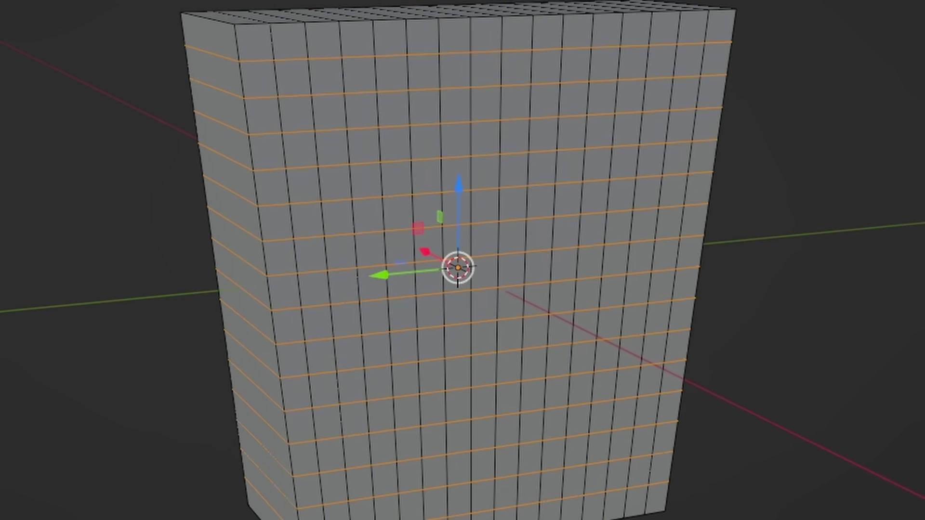
key("alt+a")
middle_click_drag(434, 260, 470, 240)
Step: Cut a final set of vertical loops on the box's side
key("ctrl+r")
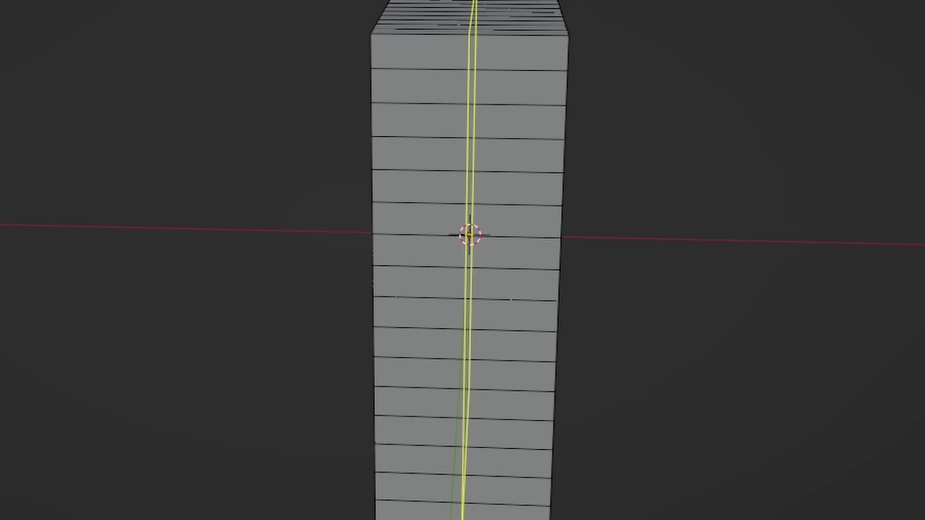
scroll(470, 260, "up", 6)
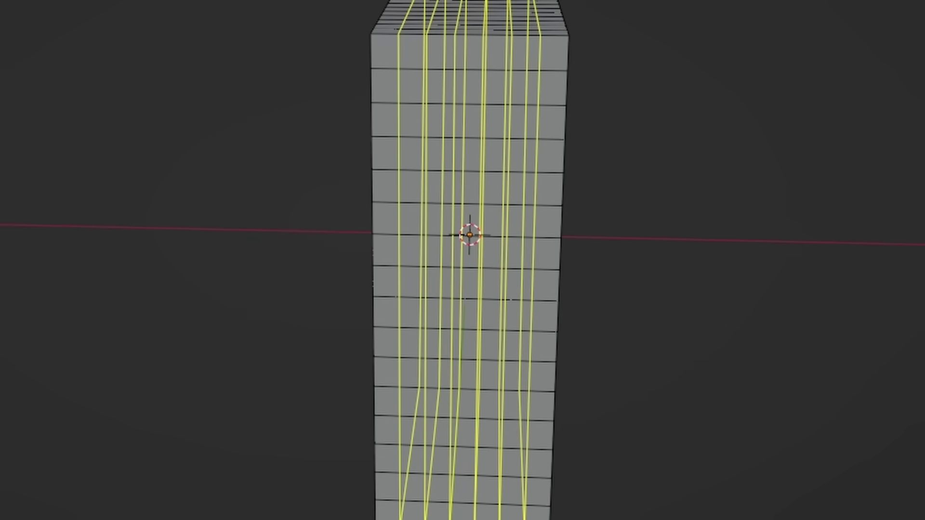
key("Return")
key("Escape")
middle_click_drag(469, 260, 337, 241)
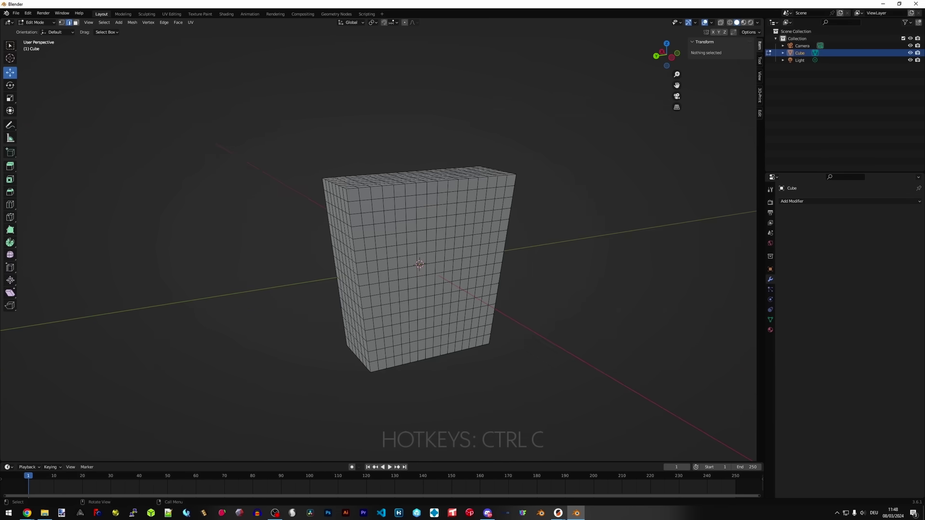
Step: Copy and paste the box, moving the duplicate left along X
key("Tab")
scroll(419, 265, "down", 3)
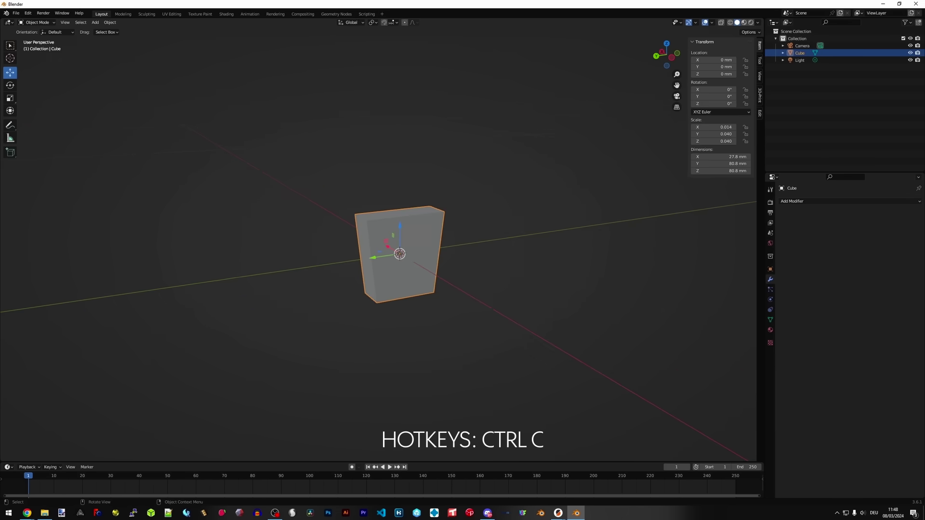
key("ctrl+c")
key("ctrl+v")
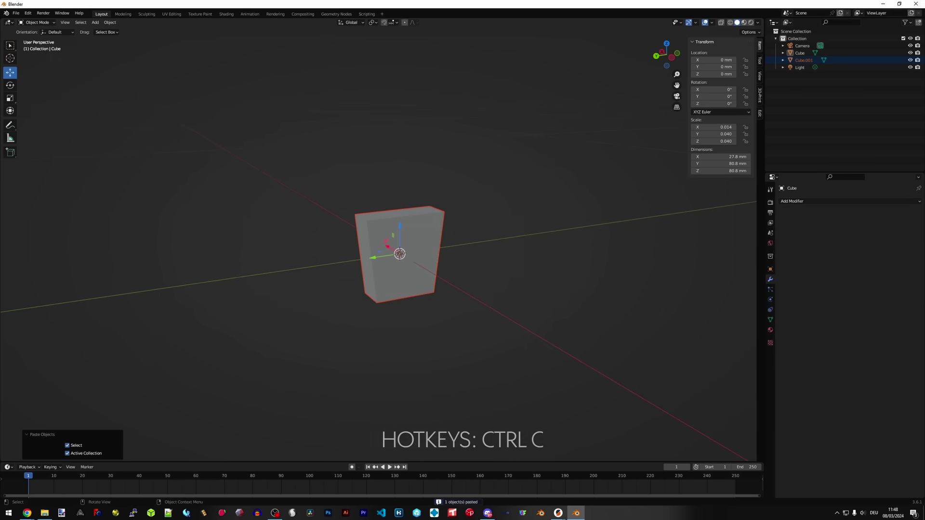
key("g")
key("x")
key("Return")
scroll(413, 260, "up", 3)
Step: Select the original box and UV-unwrap its entire mesh
left_click(400, 269)
key("Tab")
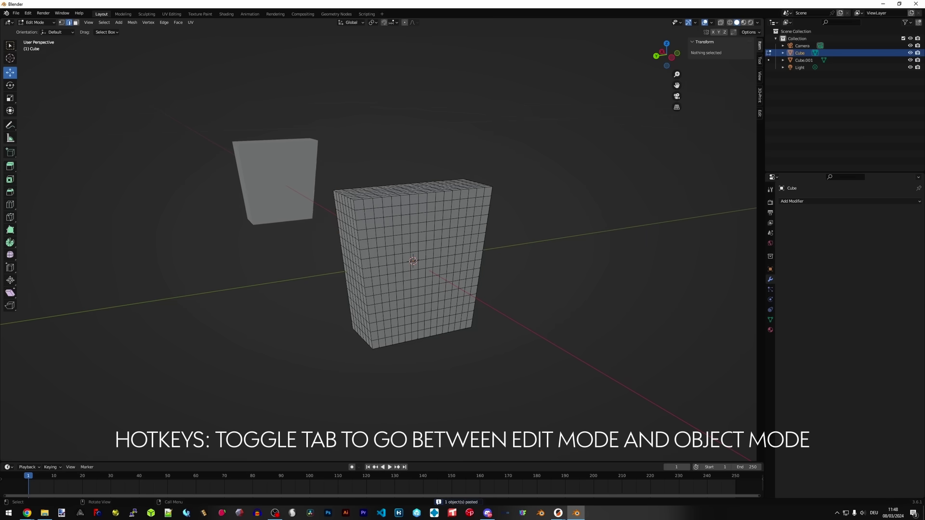
key("a")
key("u")
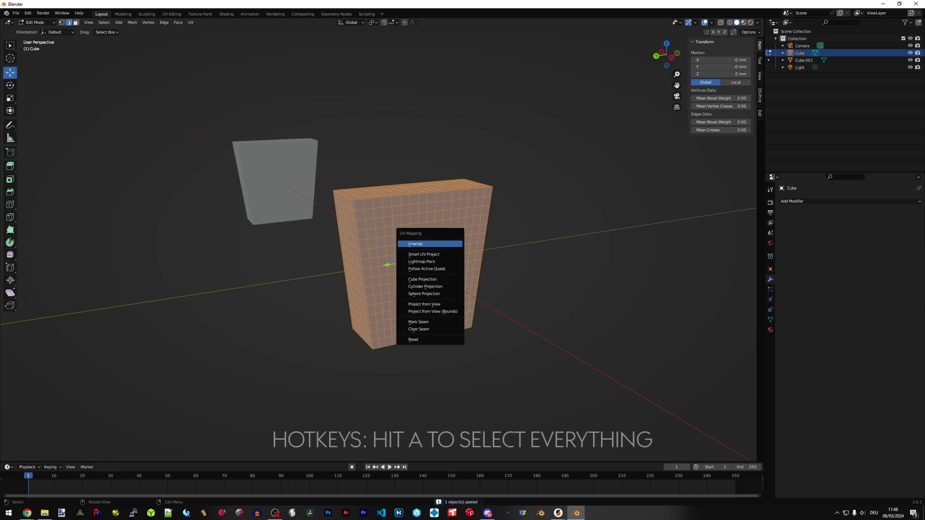
left_click(423, 244)
key("Tab")
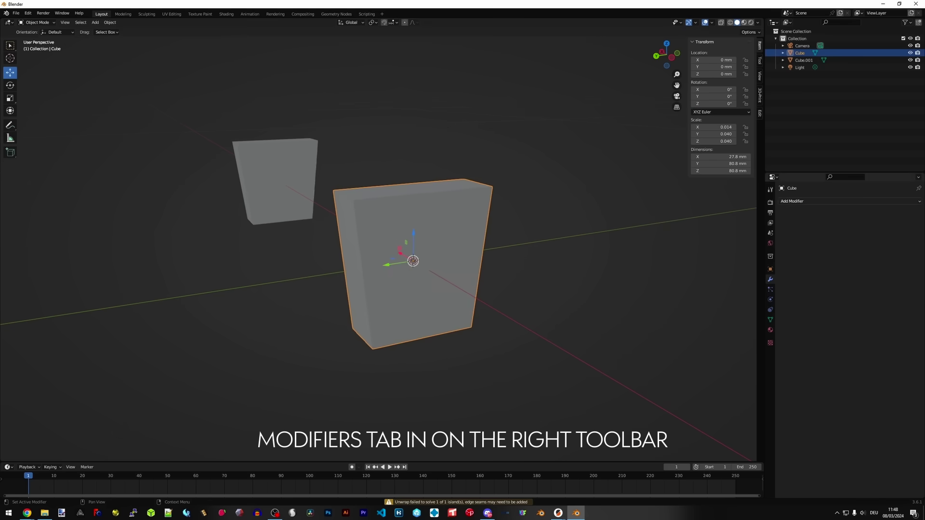
Step: Add a Simple Subdivision Surface modifier, then a Displace modifier, and deselect the box
left_click(800, 201)
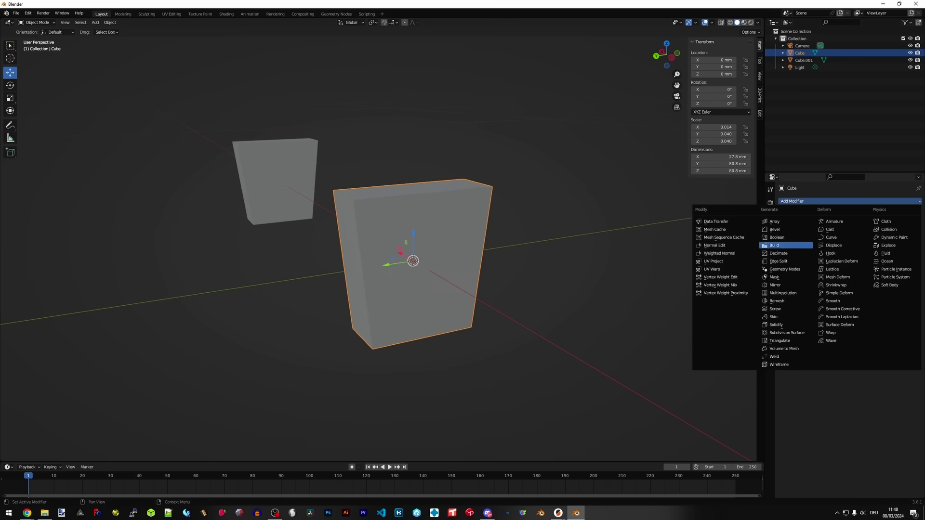
left_click(786, 332)
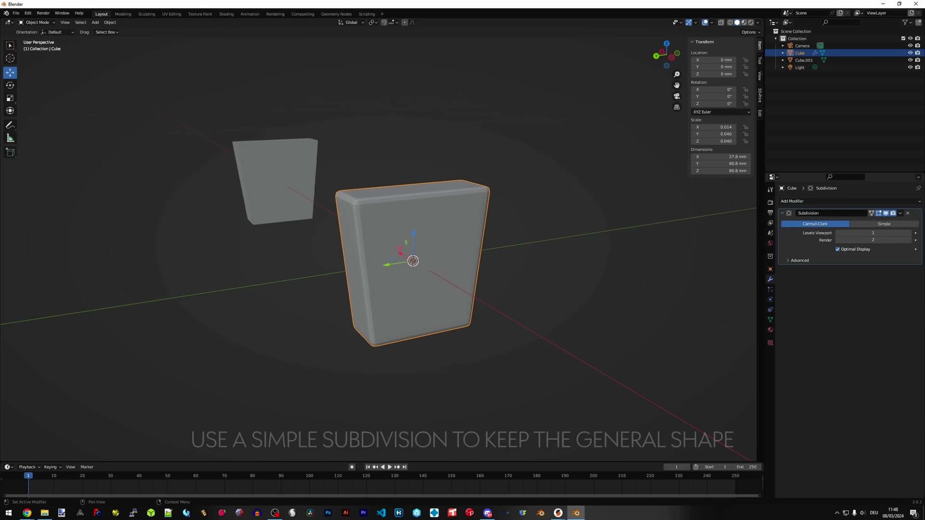
left_click(884, 224)
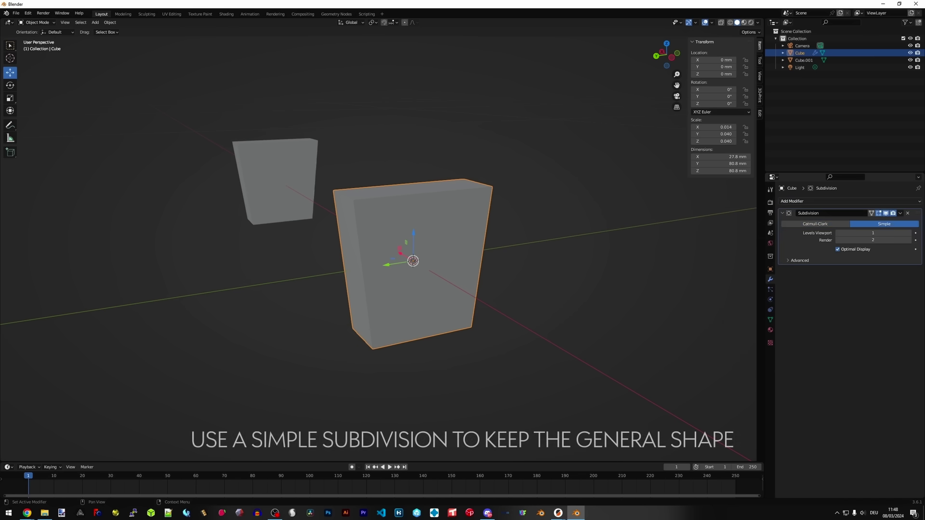
left_click(843, 200)
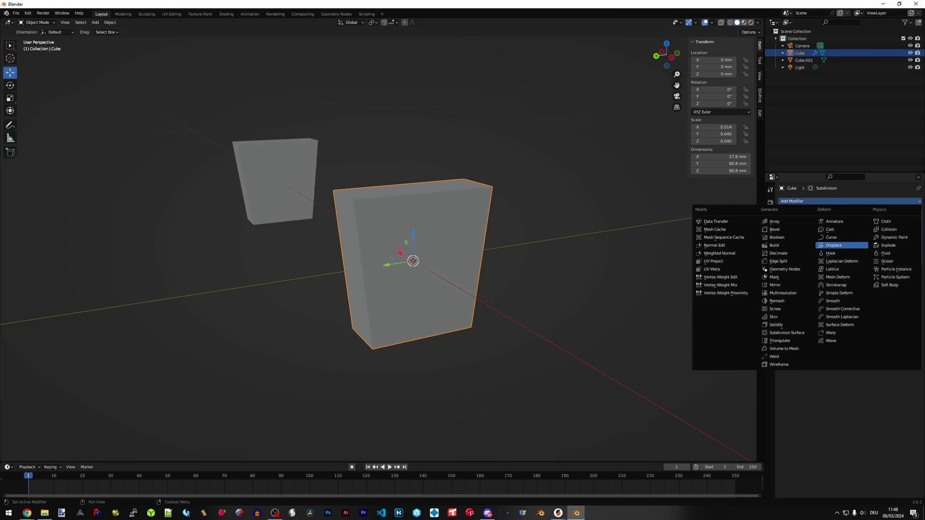
left_click(833, 245)
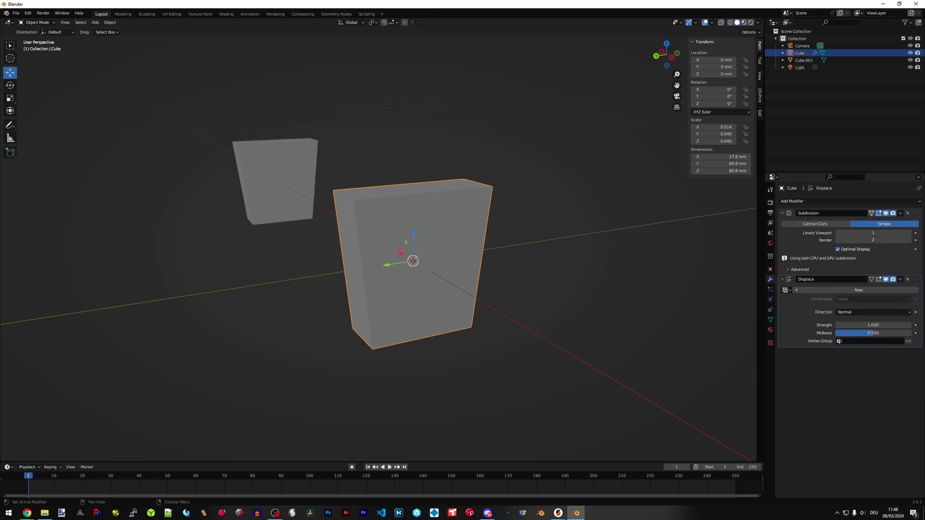
key("alt+a")
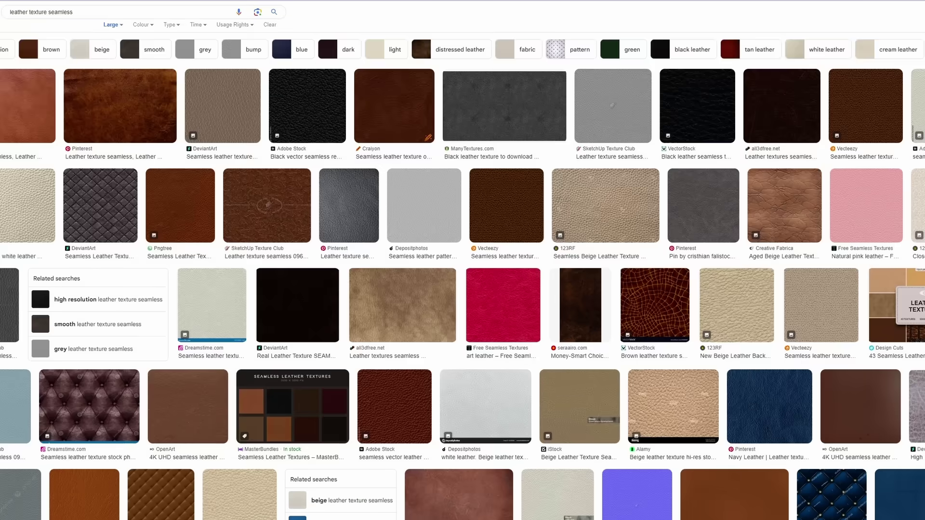
Step: Scroll down through the 'leather texture seamless' image results
scroll(462, 260, "down", 3)
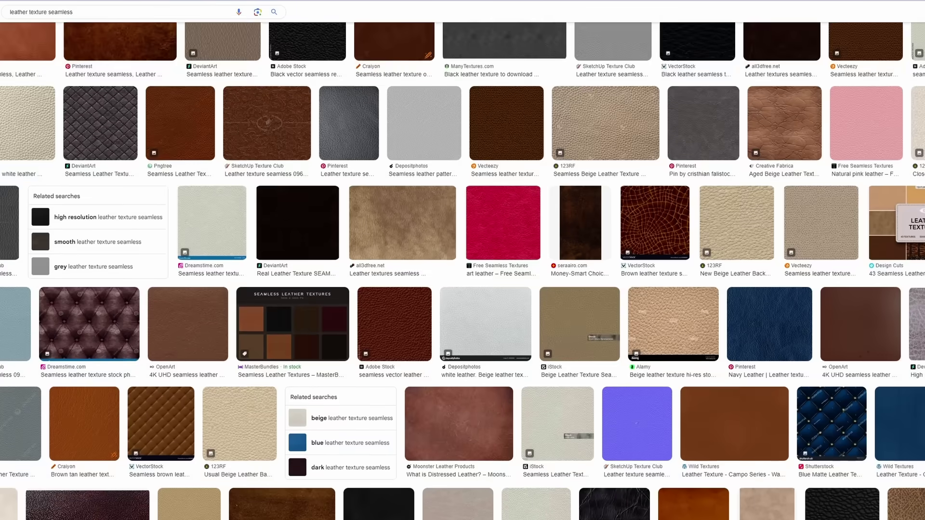
scroll(463, 260, "down", 3)
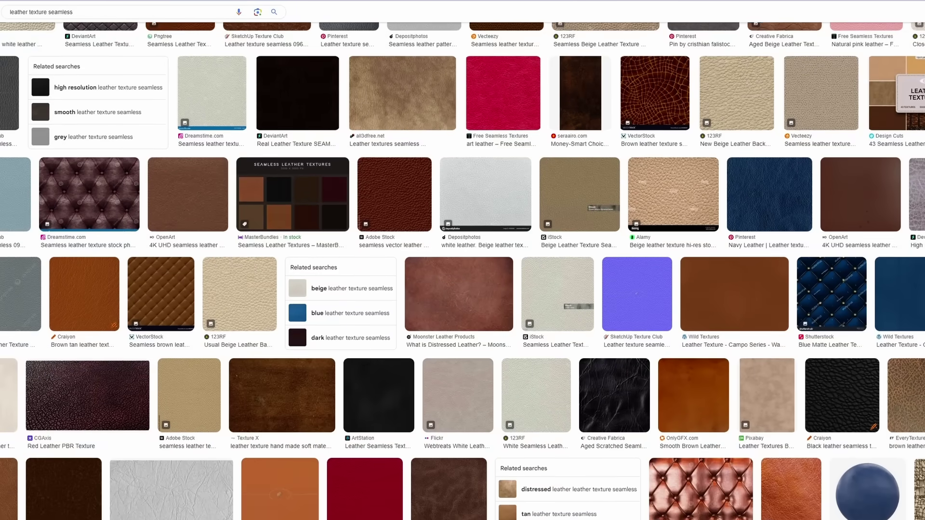
scroll(462, 260, "down", 3)
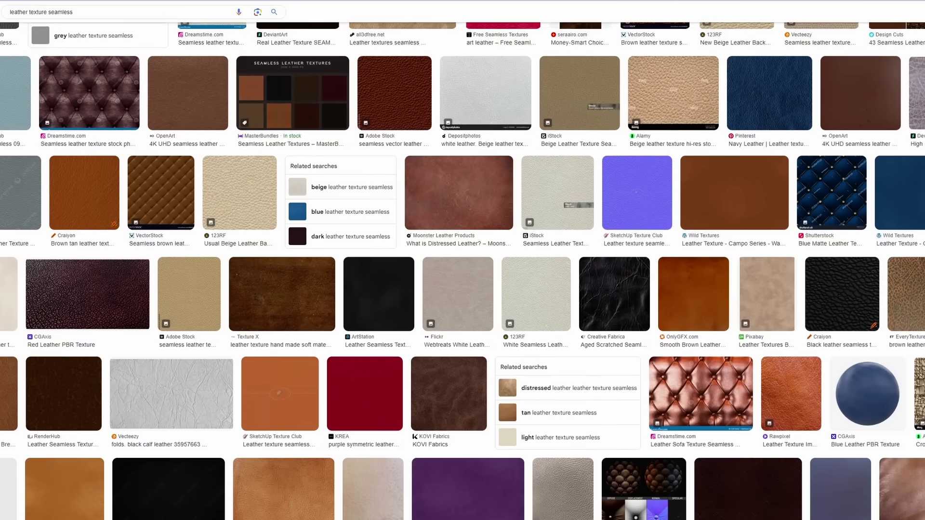
scroll(463, 260, "down", 5)
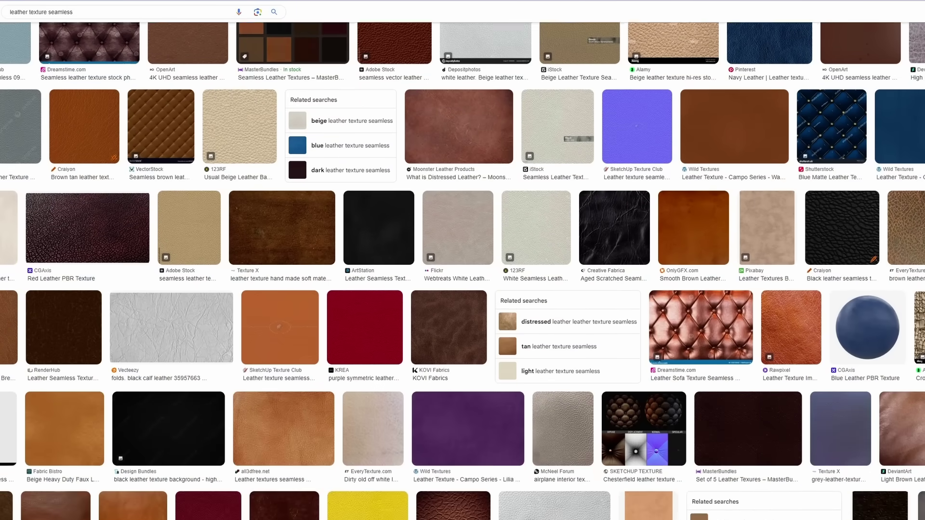
scroll(462, 260, "down", 4)
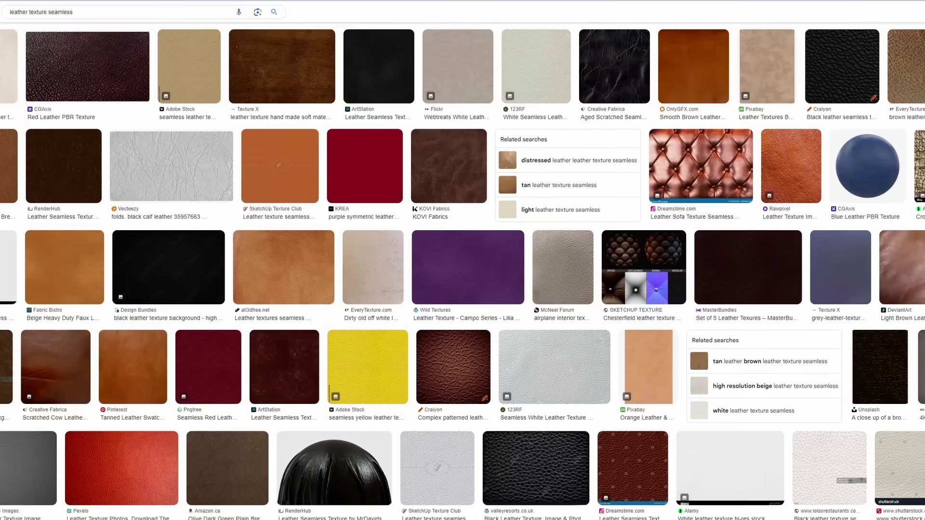
scroll(462, 260, "down", 3)
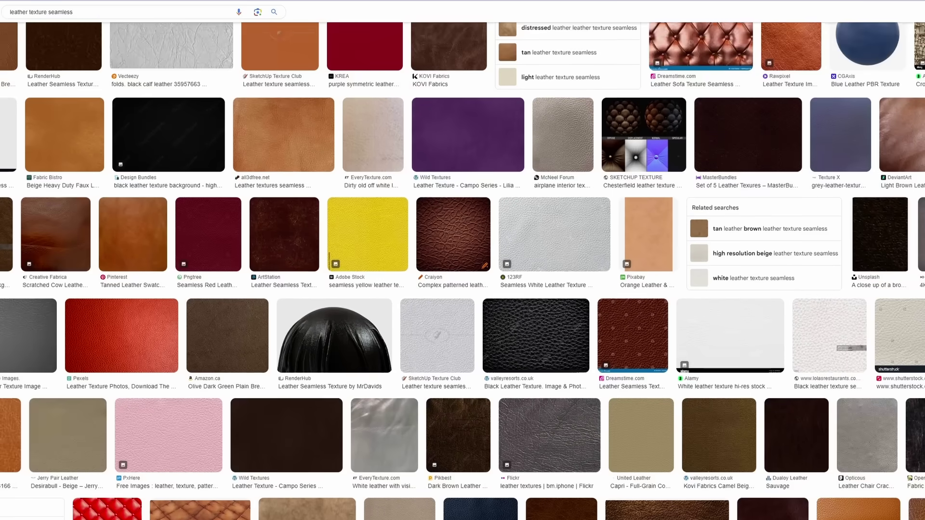
scroll(463, 260, "down", 3)
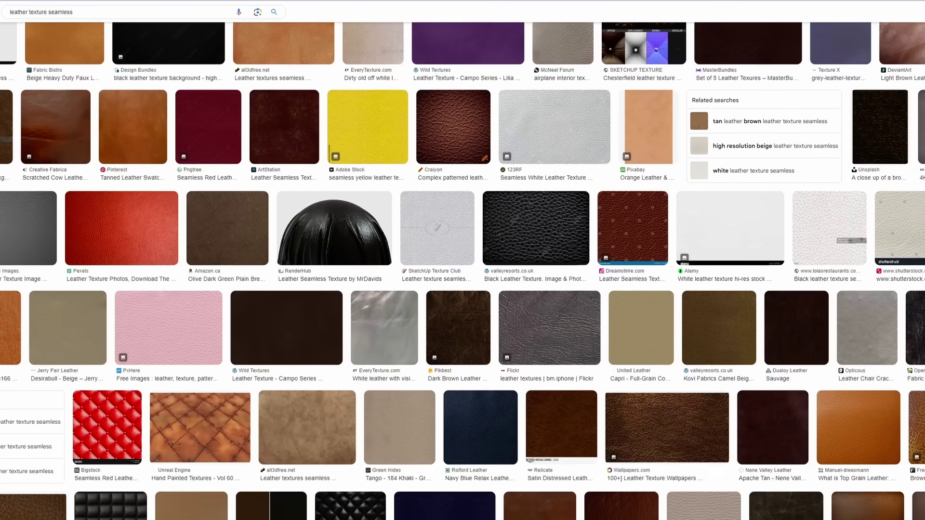
scroll(463, 260, "down", 4)
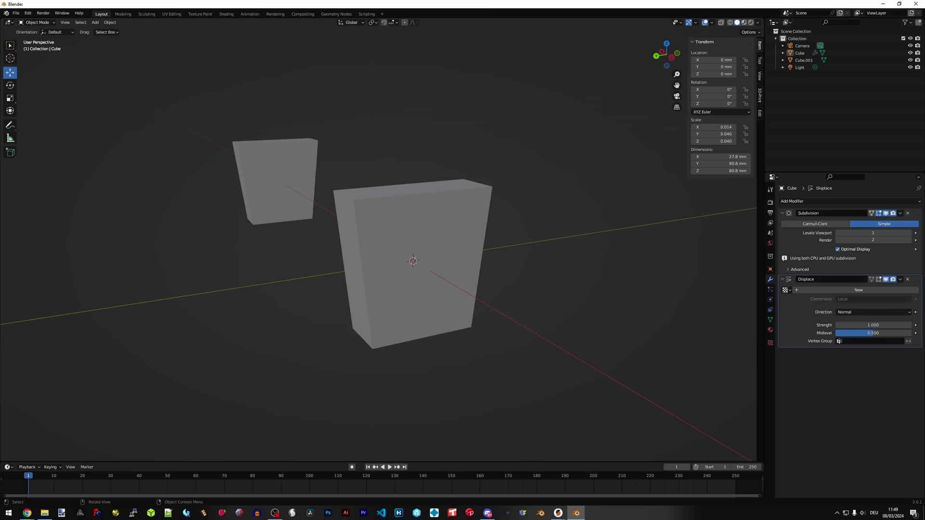
Step: Create a new image texture for the Displace modifier from grey seamless.jpg
left_click(769, 342)
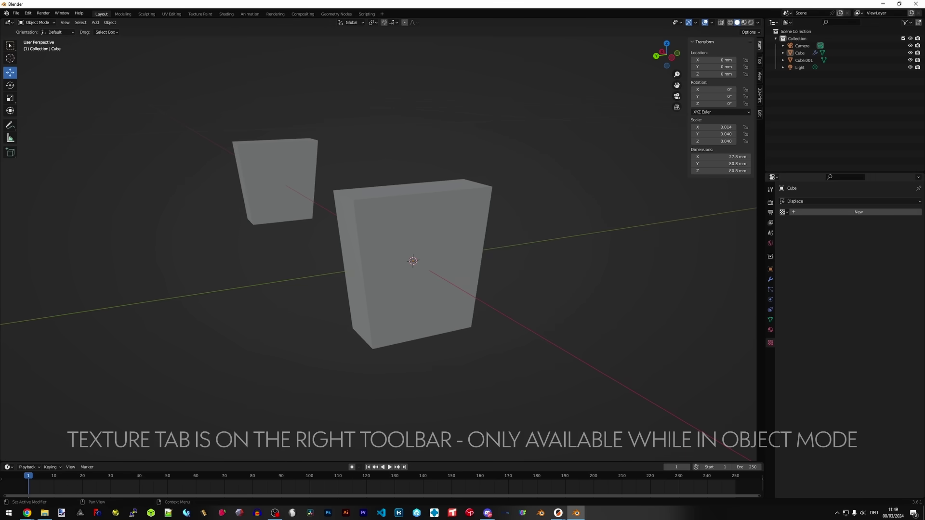
left_click(858, 212)
left_click(890, 328)
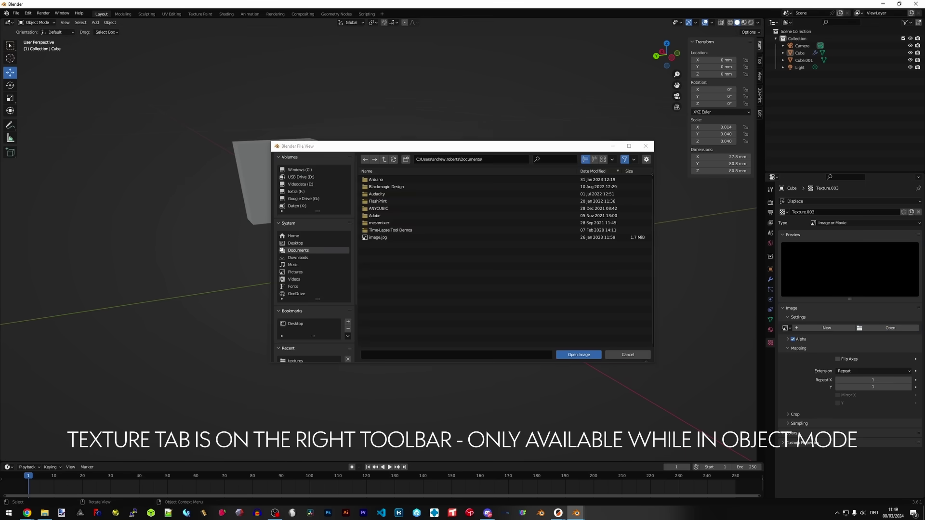
left_click(295, 361)
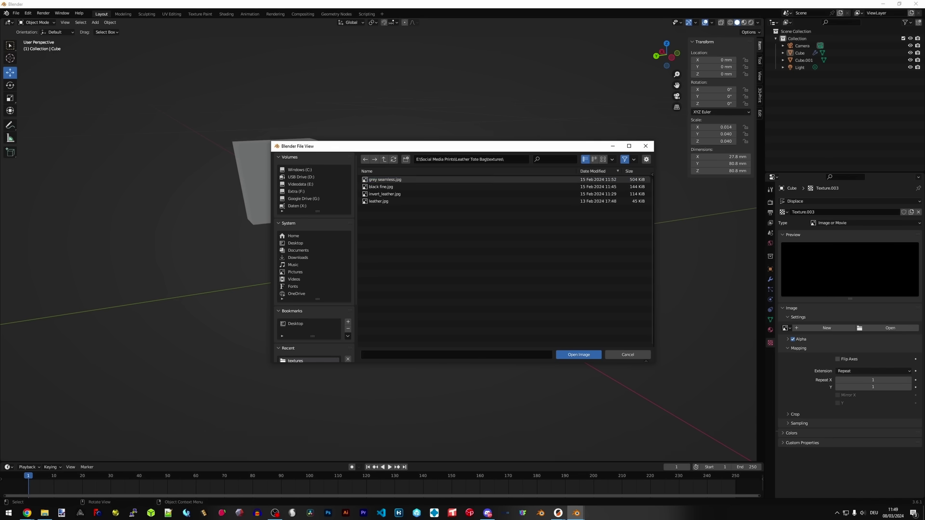
left_click(385, 180)
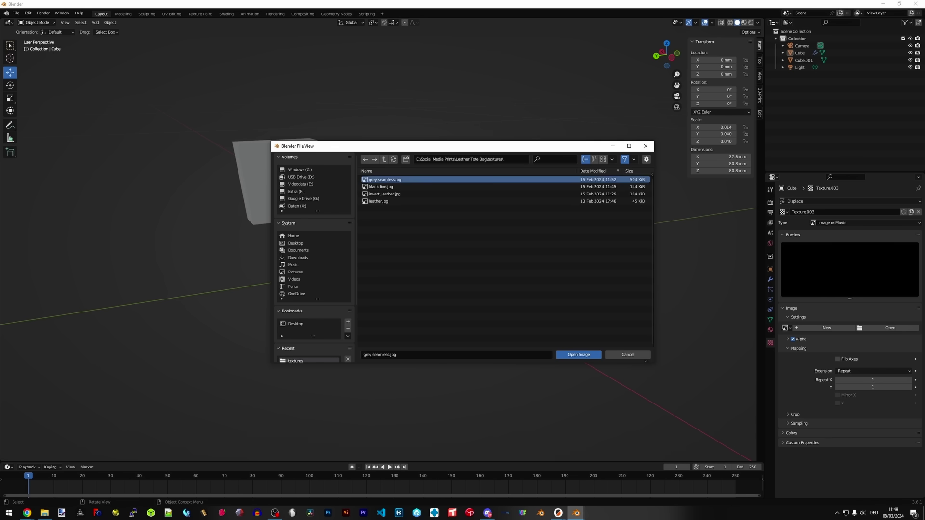
left_click(579, 354)
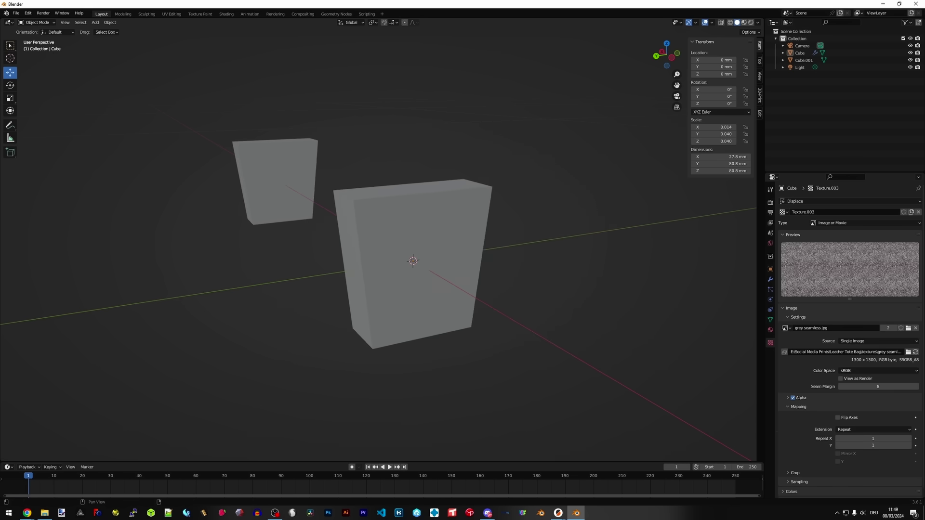
left_click(770, 279)
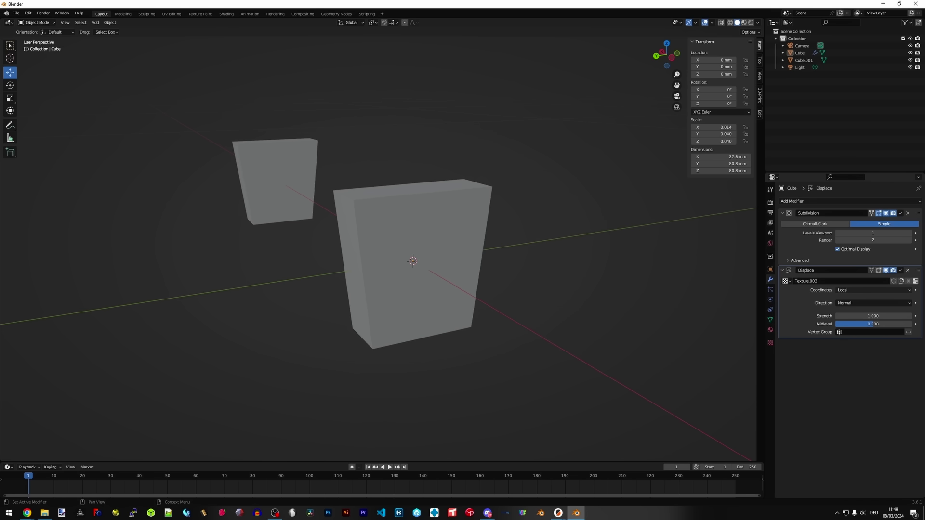
Step: Set the Displace coordinates to UV with UVMap and strength 500
left_click(872, 290)
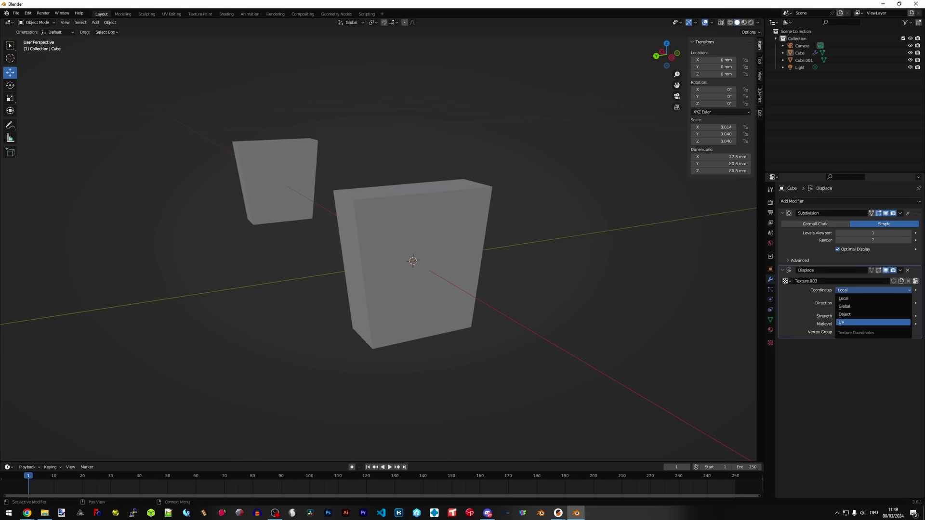
left_click(863, 322)
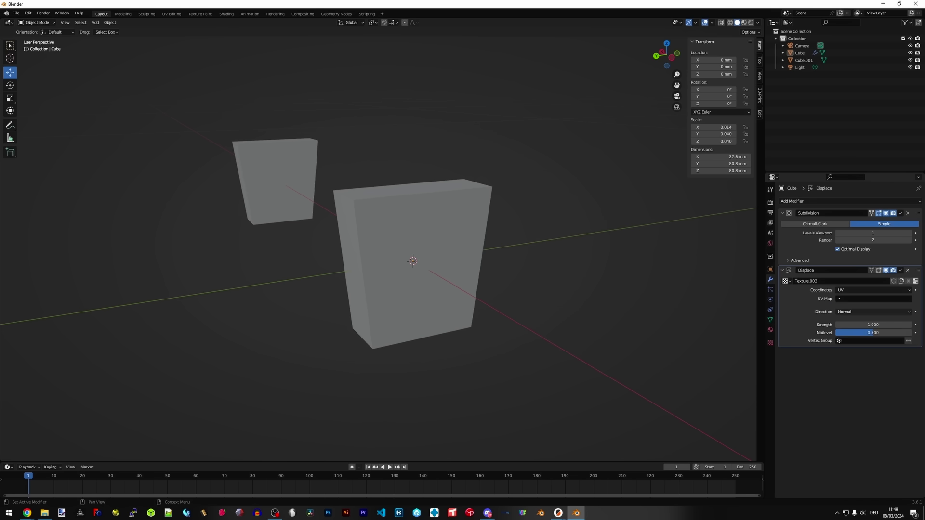
left_click(873, 299)
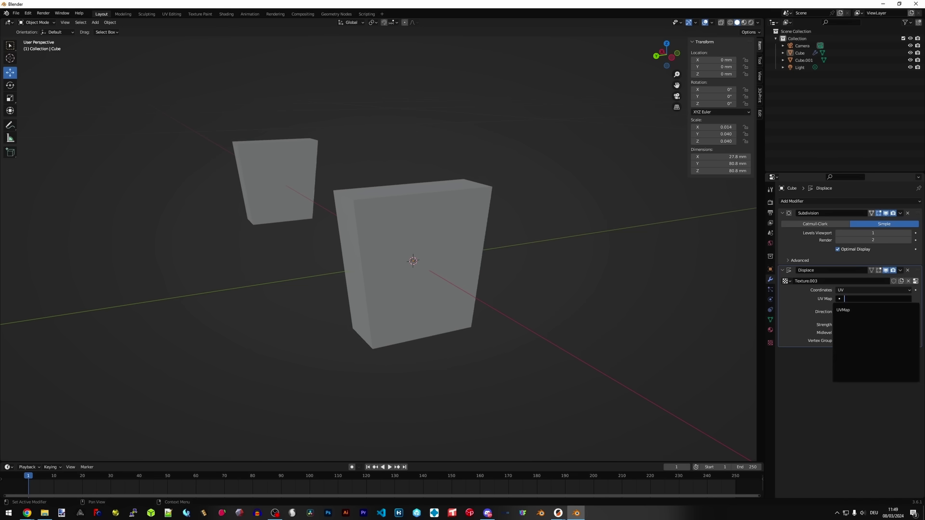
left_click(848, 310)
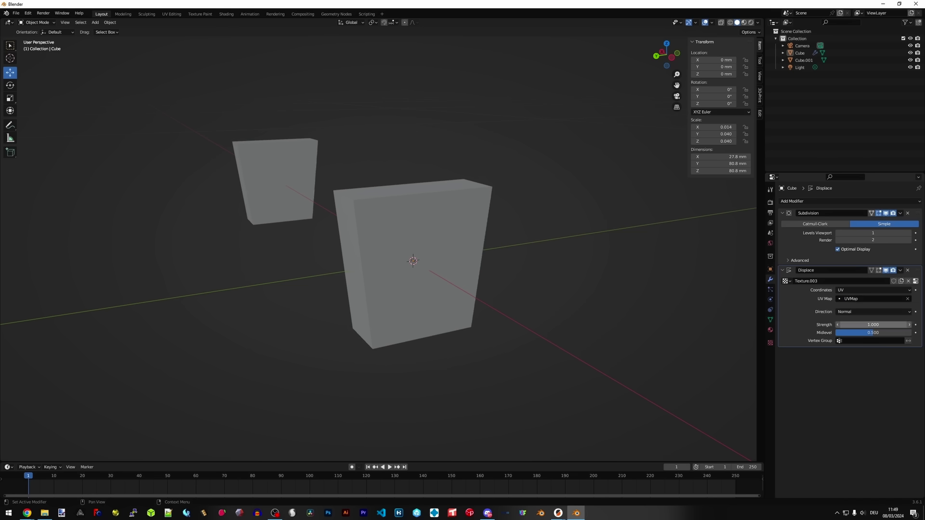
left_click(873, 325)
type("500")
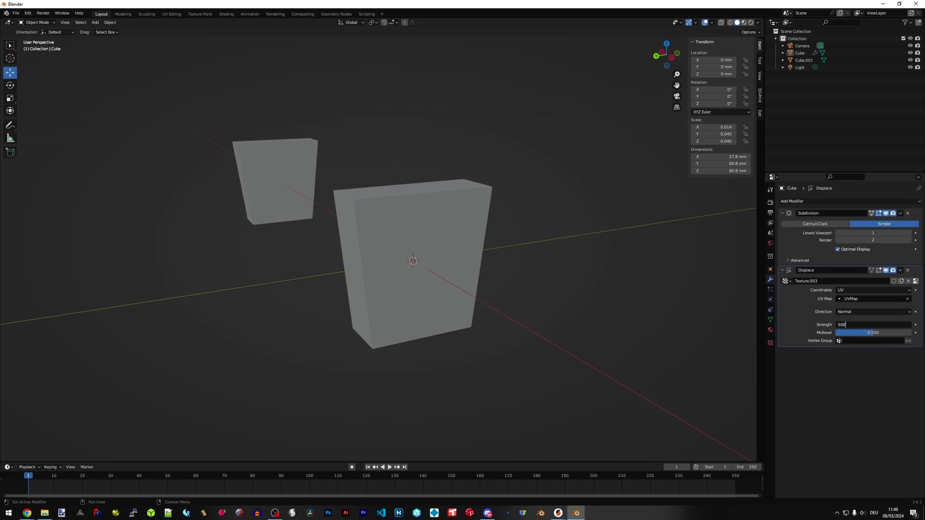
key("Return")
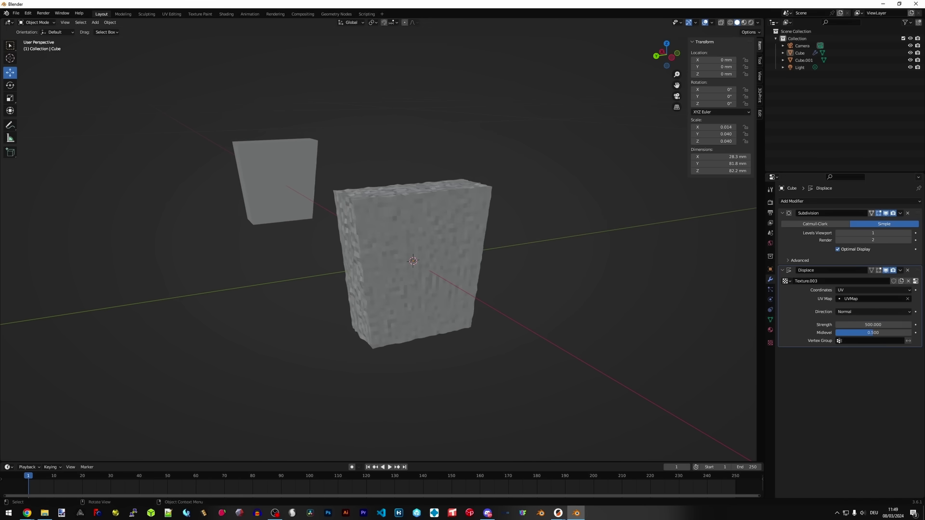
middle_click_drag(415, 260, 359, 263)
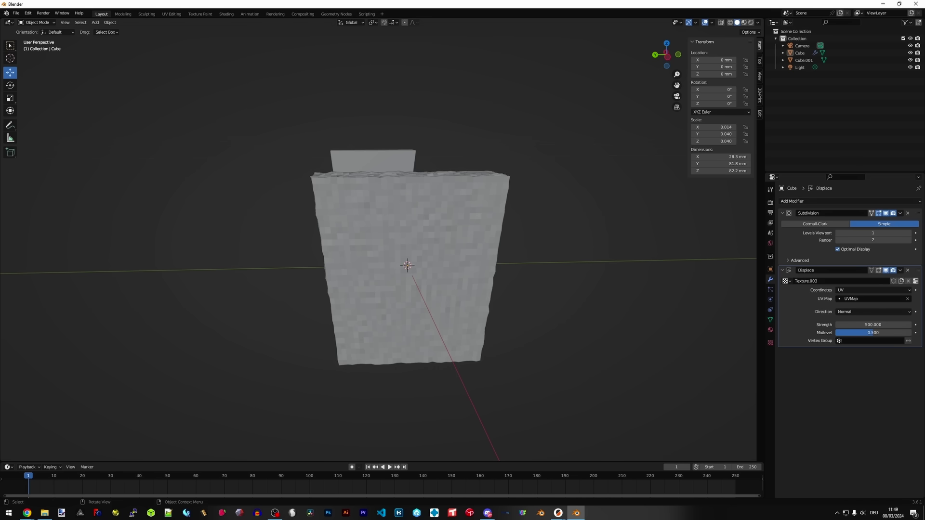
Step: Raise the Subdivision viewport level to 5 and inspect the finer bumpy surface
left_click(909, 233)
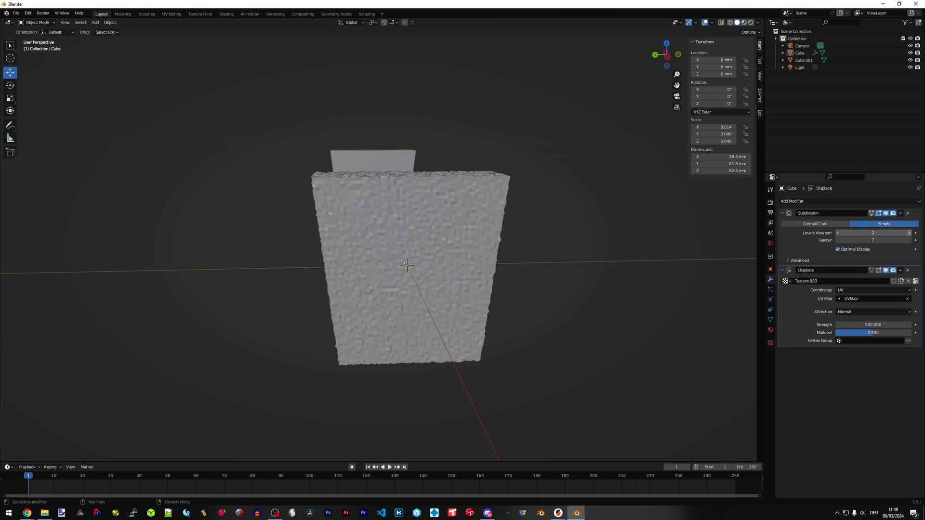
left_click(909, 233)
left_click(909, 233)
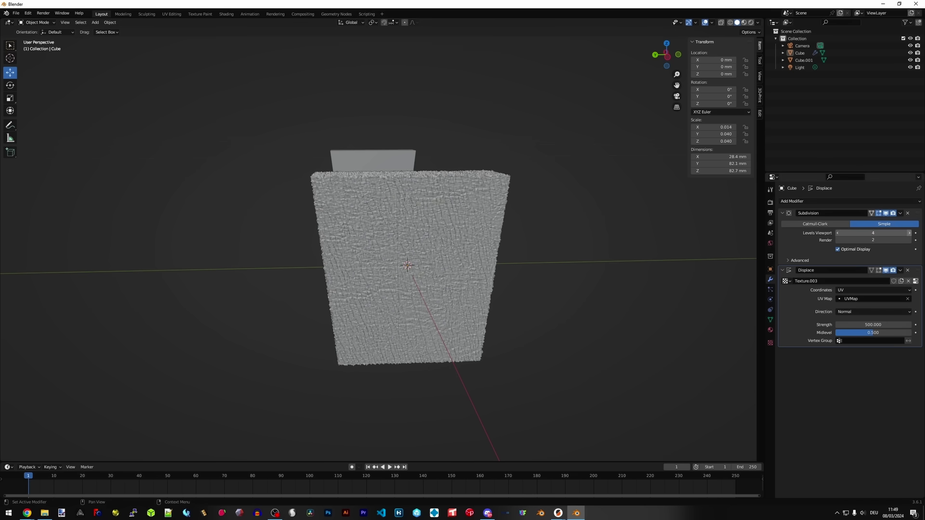
left_click(909, 232)
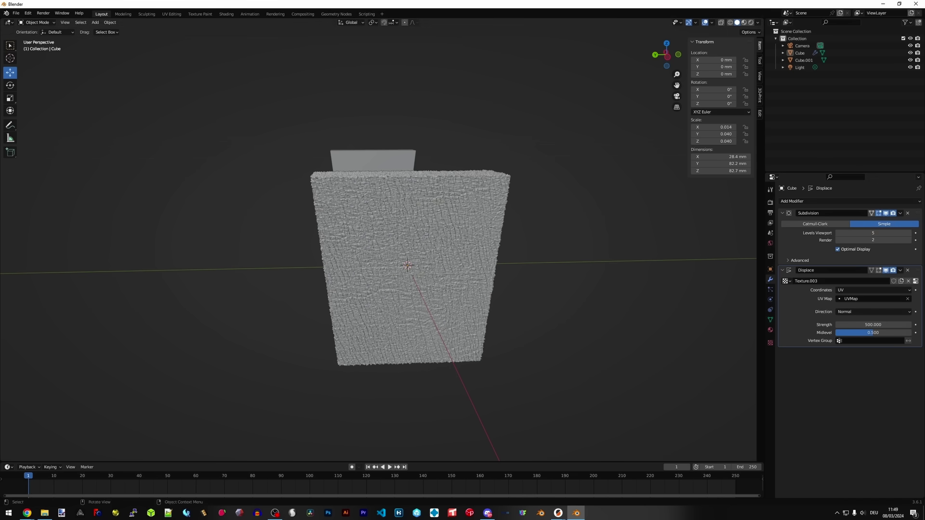
middle_click_drag(467, 289, 448, 188)
scroll(412, 281, "up", 2)
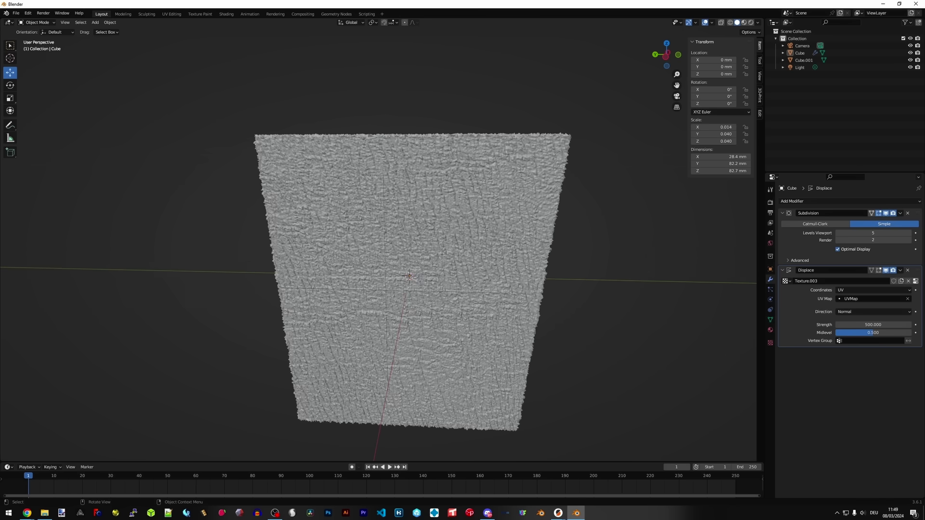
middle_click_drag(409, 280, 340, 289)
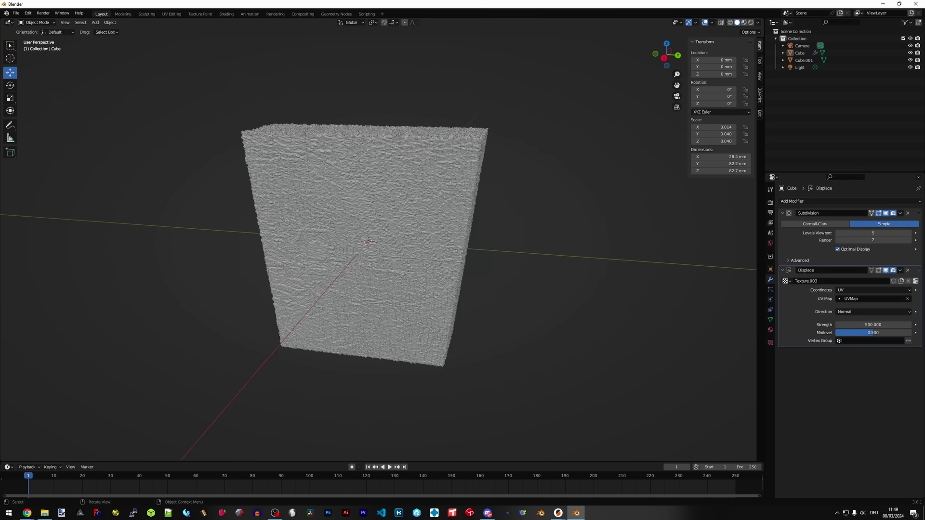
scroll(366, 240, "up", 3)
scroll(366, 241, "up", 2)
scroll(366, 241, "down", 2)
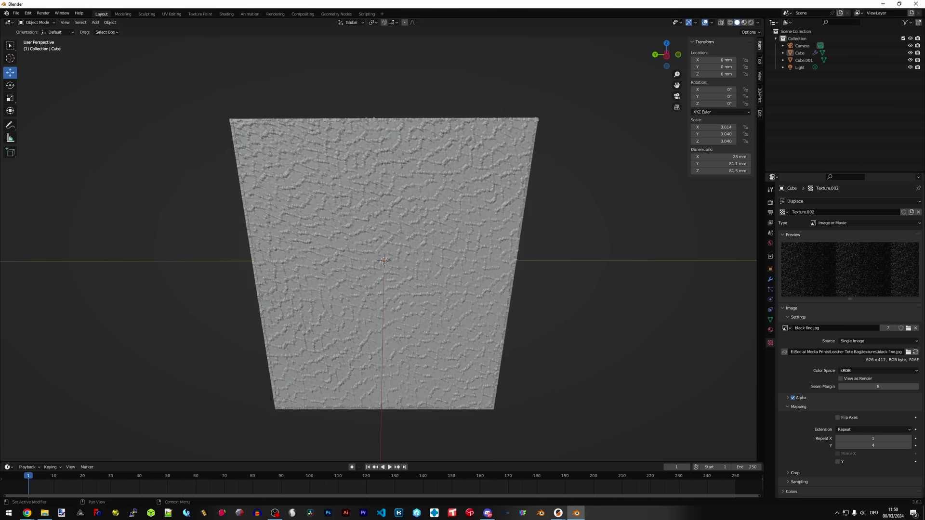
scroll(873, 433, "down", 1)
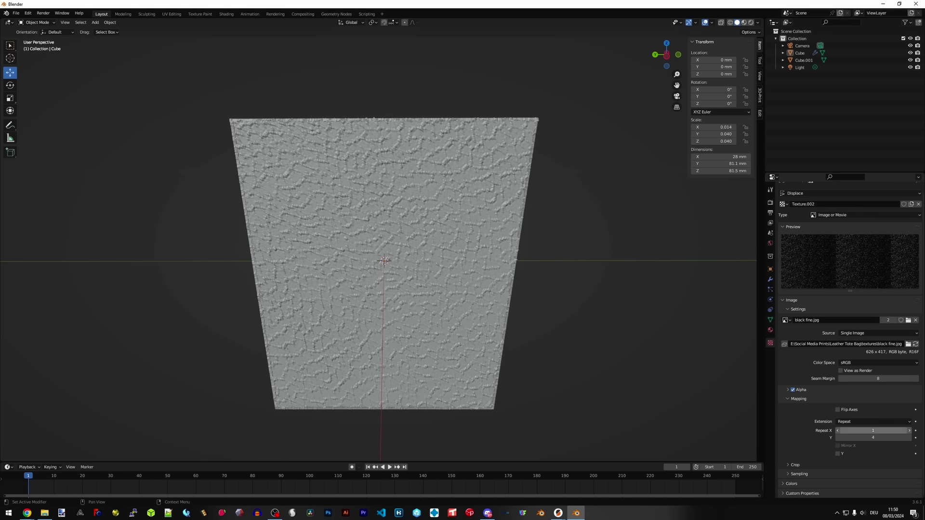
Step: Set the texture's Repeat Y to 1, then Repeat X to 1 after briefly trying 3
left_click(873, 437)
type("1")
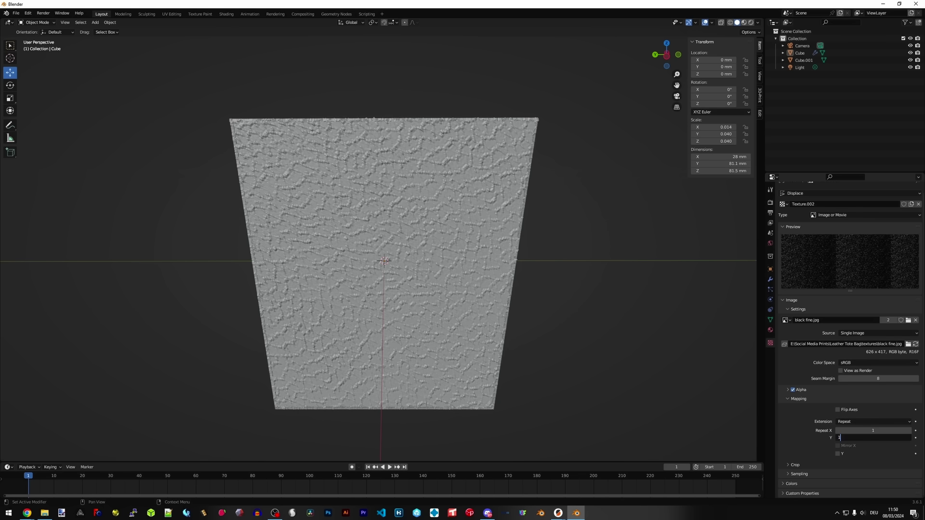
key("Return")
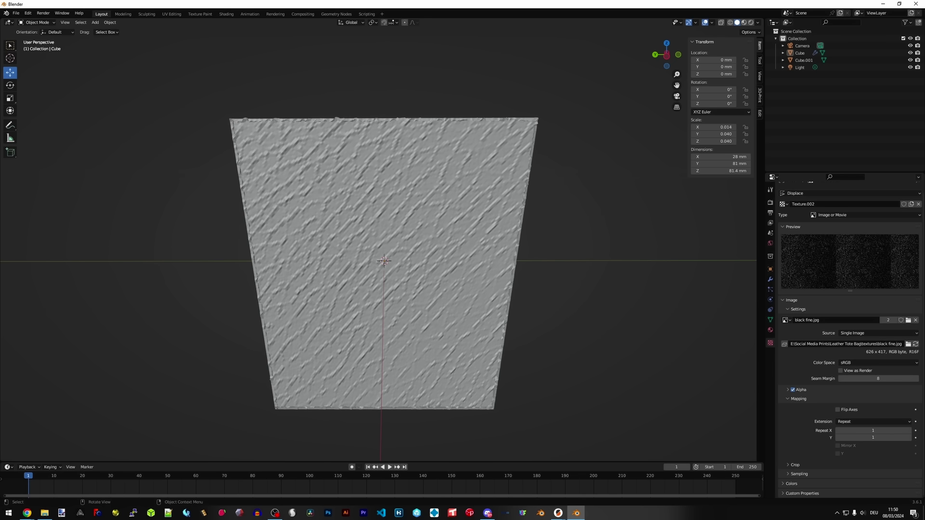
left_click(872, 430)
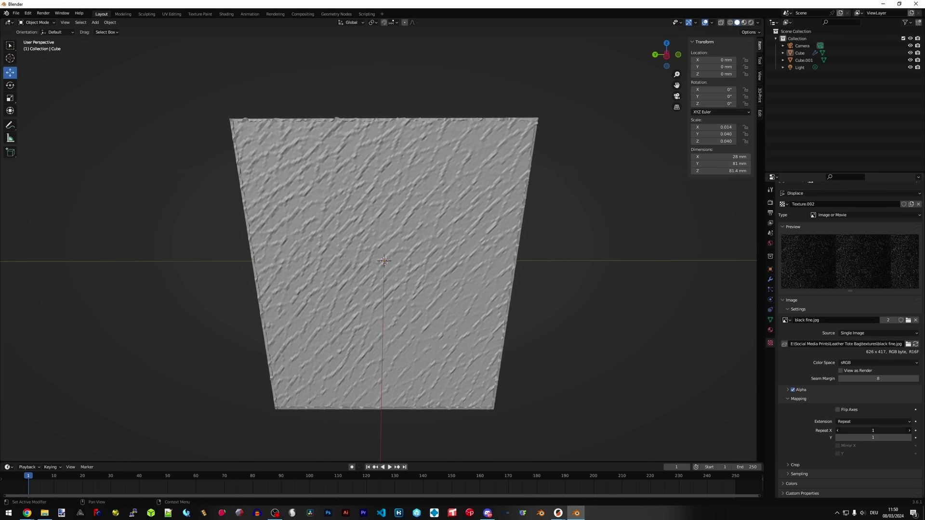
type("3")
key("Return")
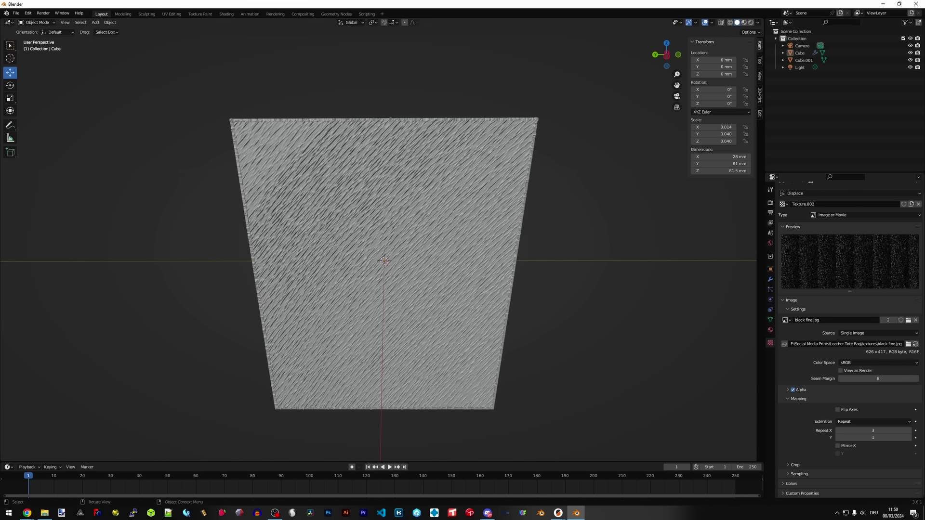
left_click(872, 437)
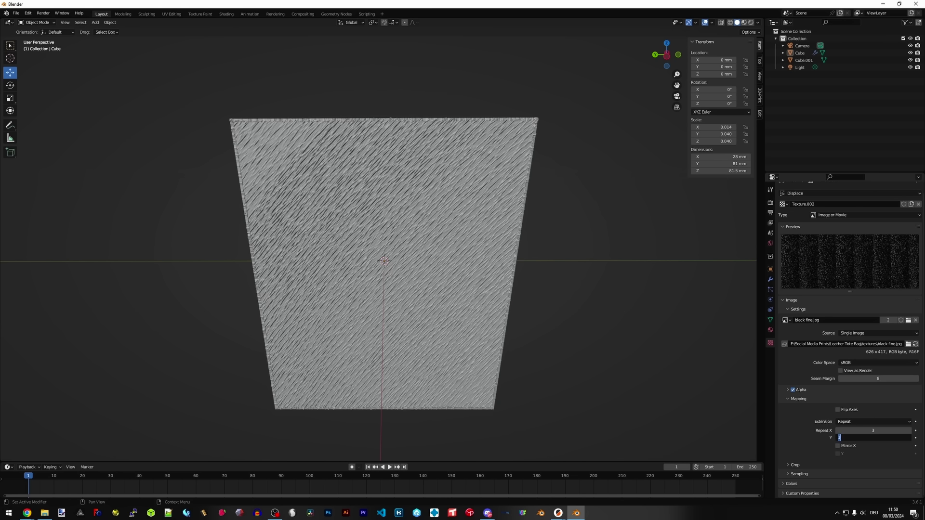
key("shift+Tab")
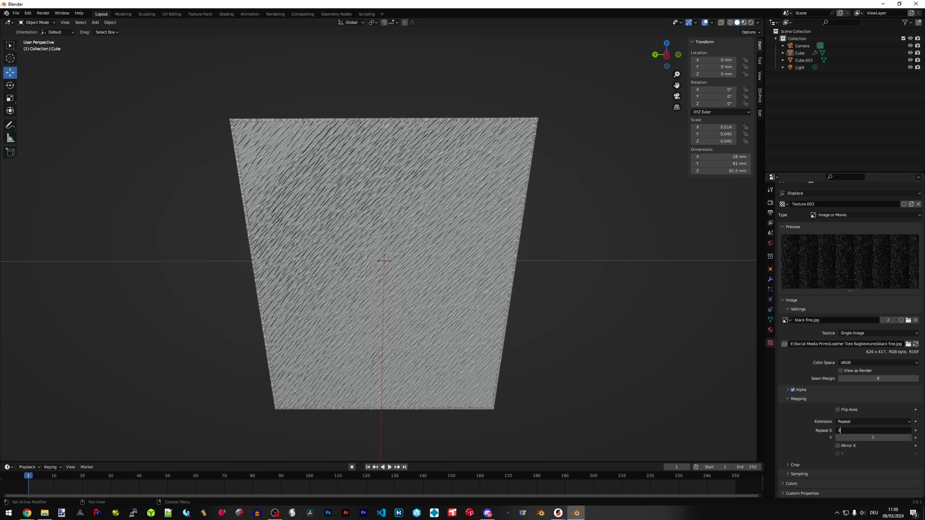
key("BackSpace")
type("1")
key("Return")
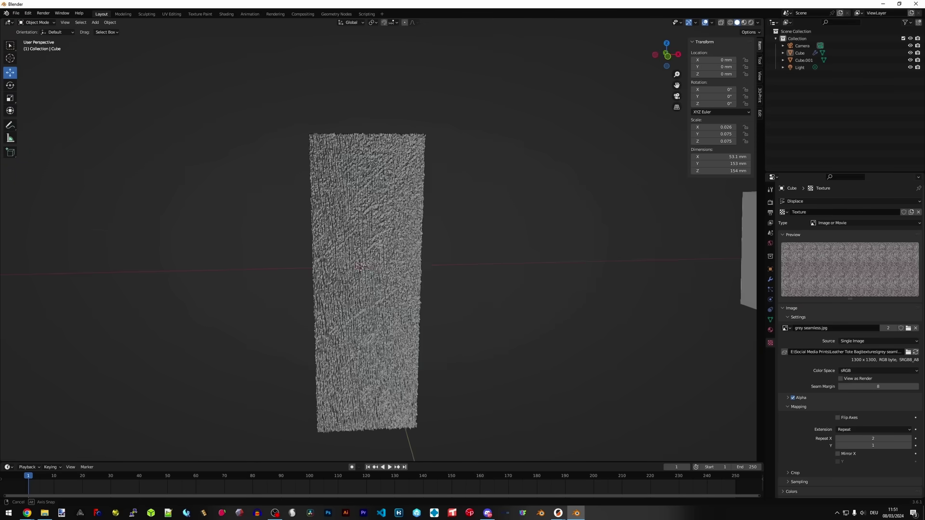
Step: Apply the cube's Subdivision and Displace modifiers to its mesh
middle_click_drag(308, 260, 383, 258)
scroll(383, 259, "down", 3)
left_click(770, 279)
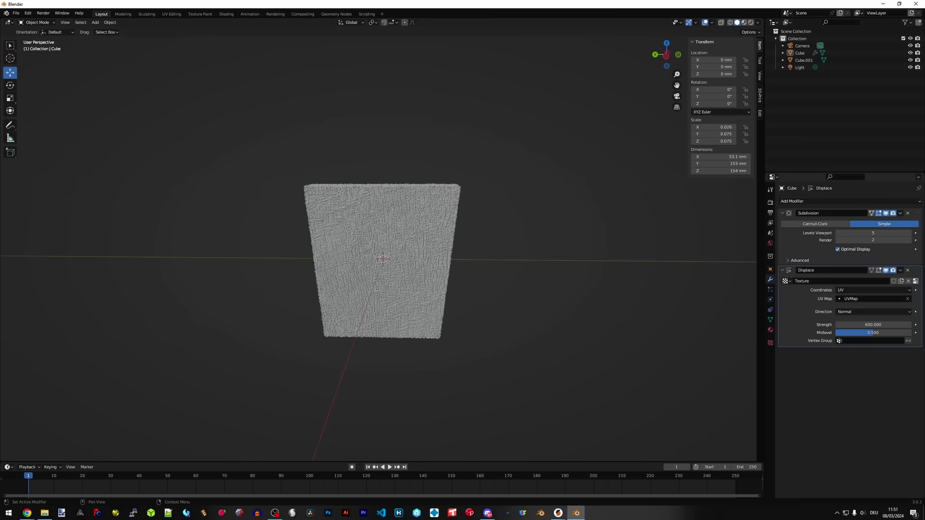
left_click(900, 213)
left_click(876, 223)
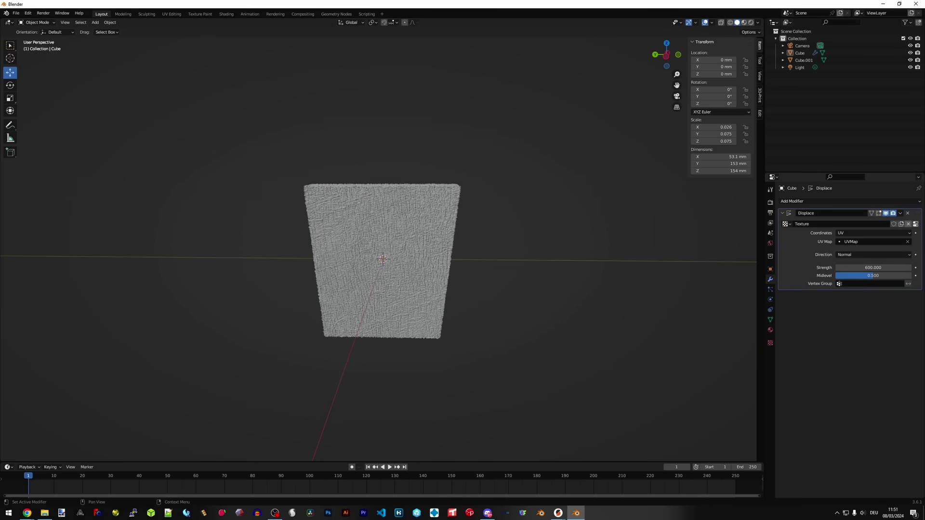
left_click(899, 213)
left_click(877, 222)
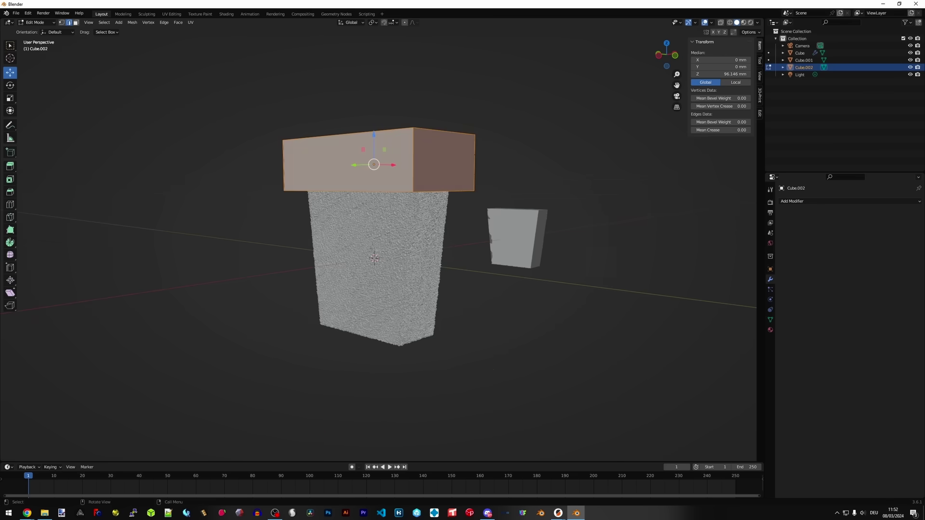
Step: Leave Edit Mode and apply the textured box's Boolean difference with the top box
left_click(445, 191)
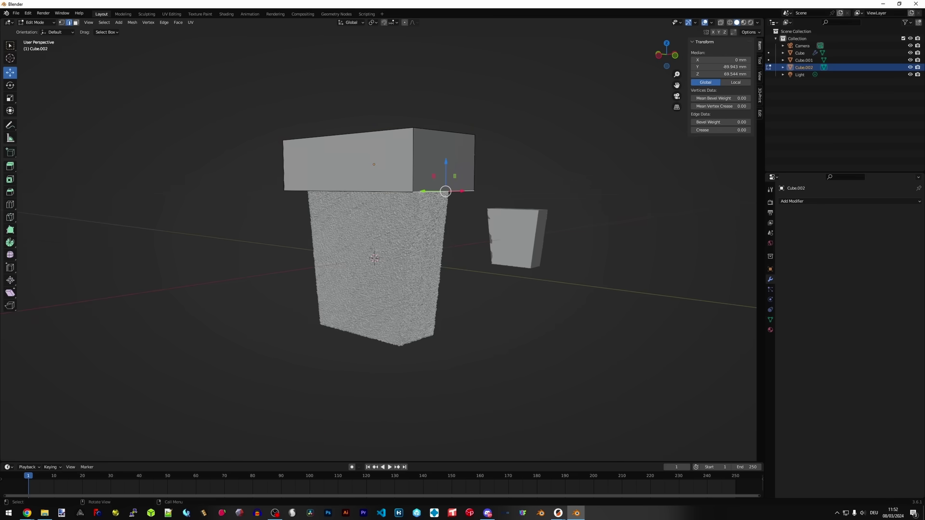
key("Tab")
left_click(381, 269)
middle_click_drag(381, 270, 332, 263)
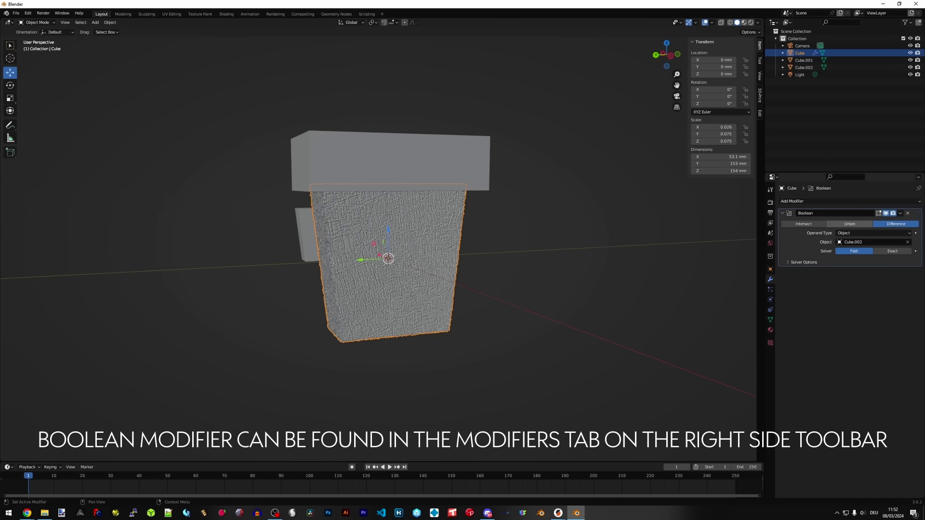
left_click(849, 224)
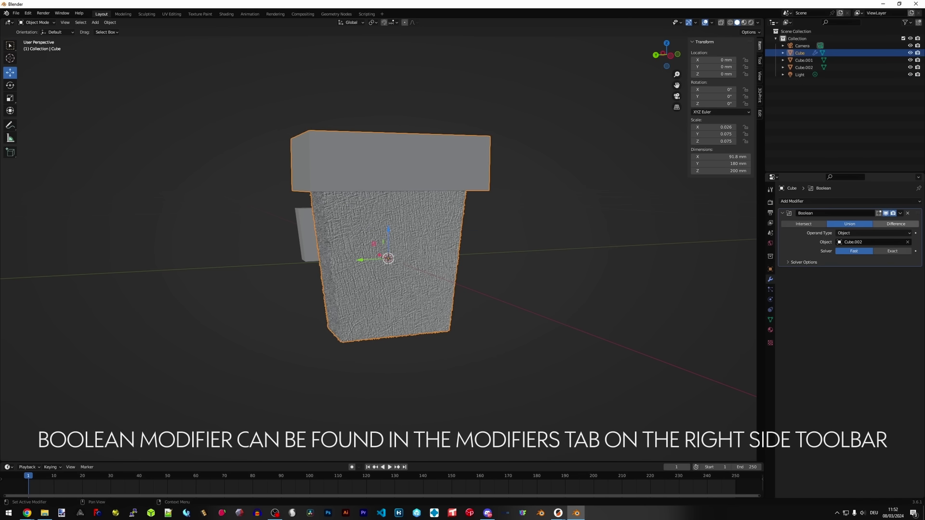
key("ctrl+z")
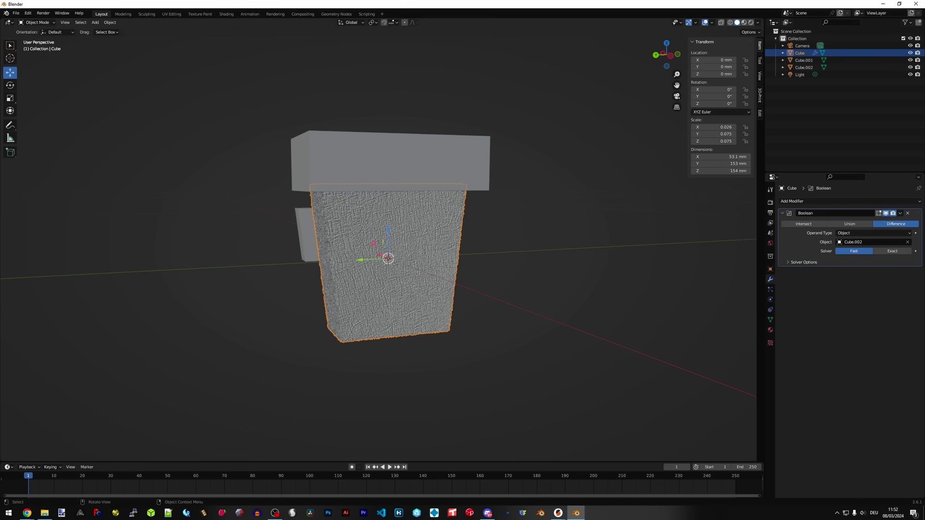
key("ctrl+x")
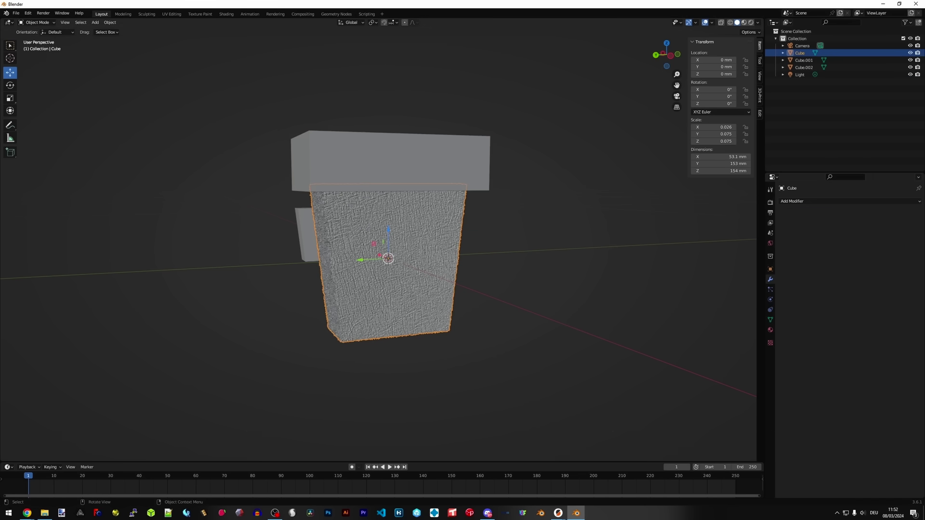
key("alt+a")
middle_click_drag(433, 289, 419, 289)
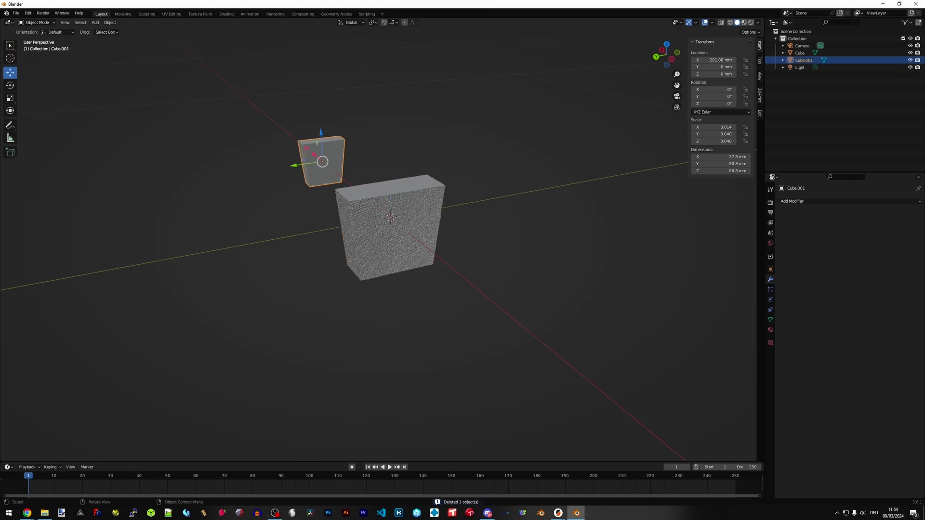
Step: Move the small side box into the textured box, centred at X 0 mm
left_click(799, 52)
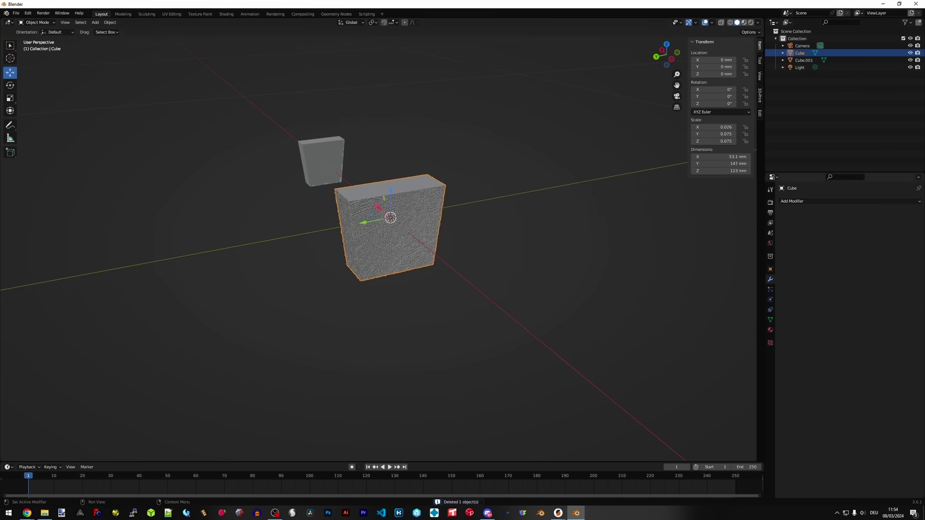
left_click(803, 59)
left_click(800, 52)
left_click(803, 60)
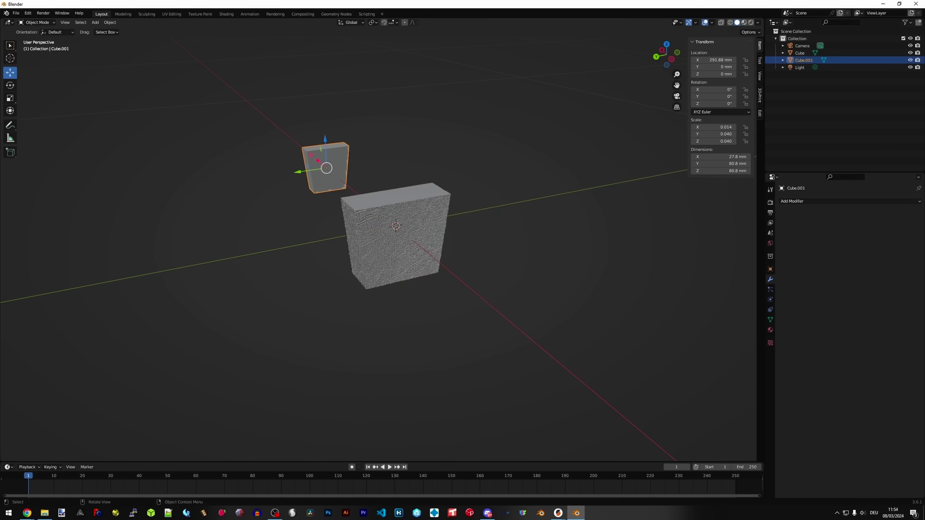
key("g")
key("x")
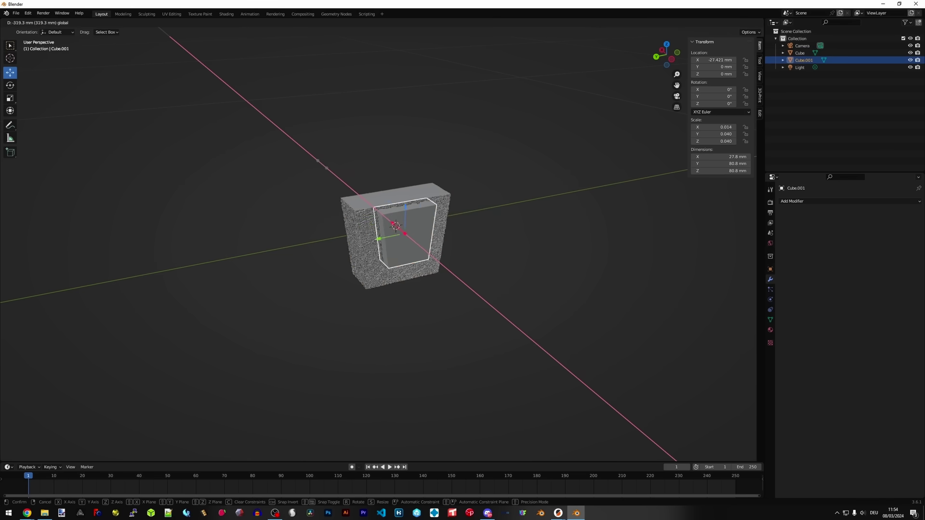
key("z")
key("Return")
middle_click_drag(434, 241, 481, 236)
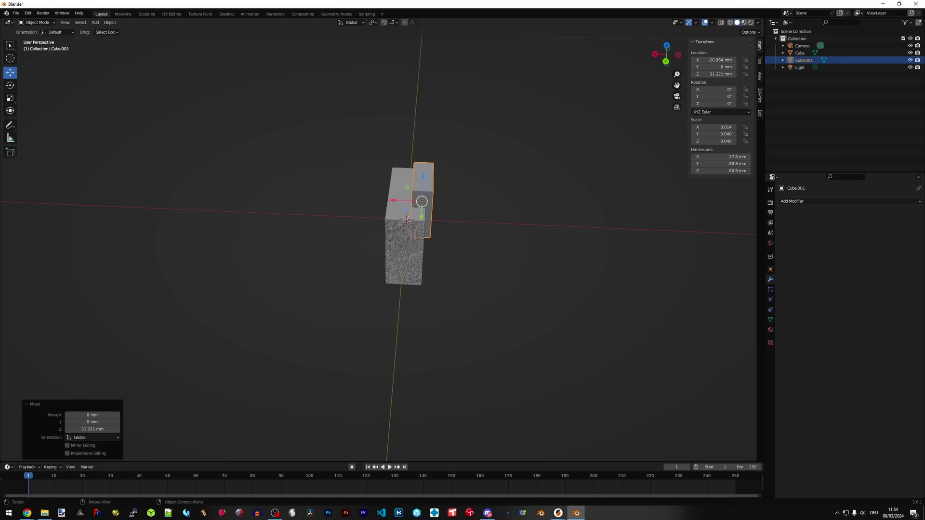
key("Return")
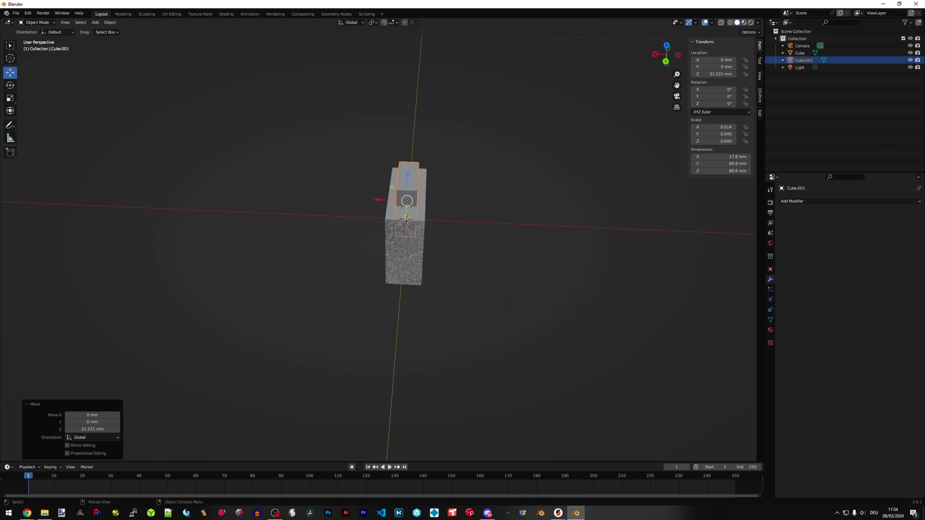
middle_click_drag(406, 218, 414, 215)
scroll(414, 214, "up", 3)
Step: Enlarge the cutter box about 1.69 times and lower it about 30 mm
key("s")
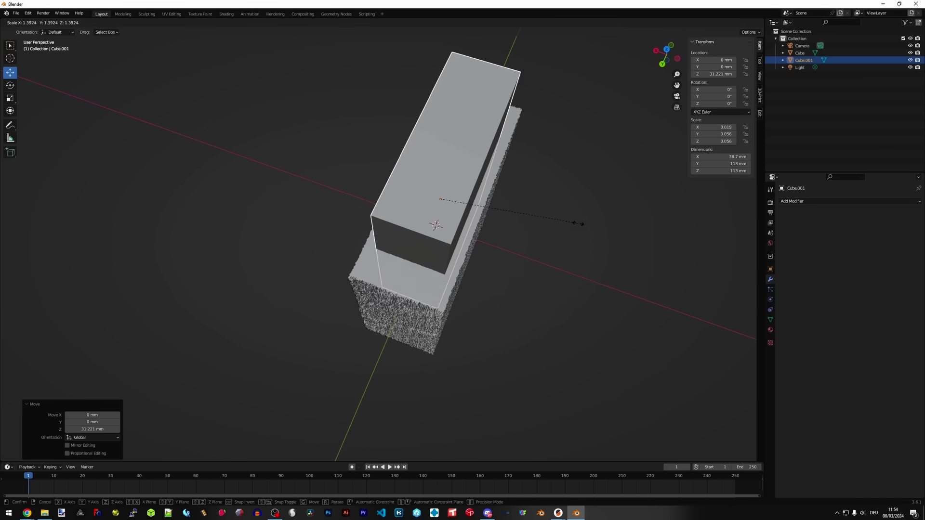
left_click(607, 233)
middle_click_drag(607, 233, 569, 230)
key("g")
key("z")
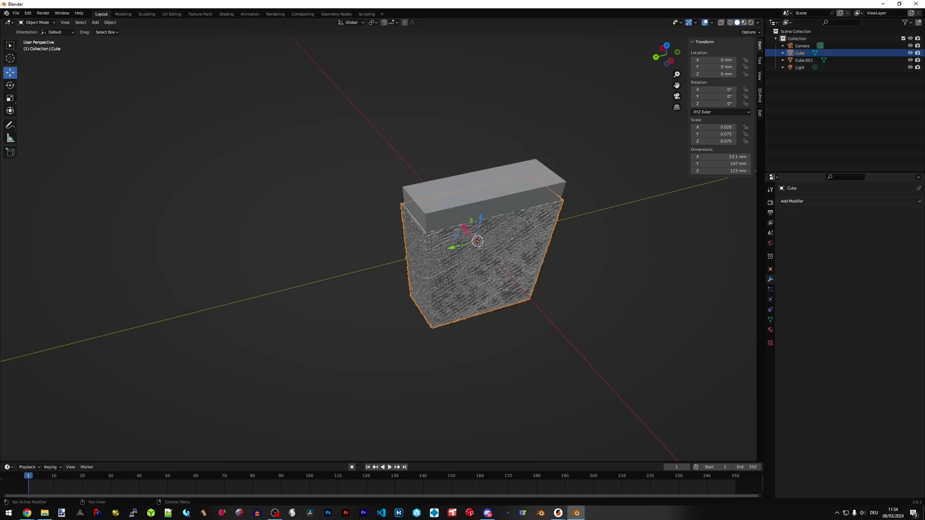
Step: Add a Boolean difference to the textured box targeting the cutter and apply it
left_click(850, 201)
left_click(782, 238)
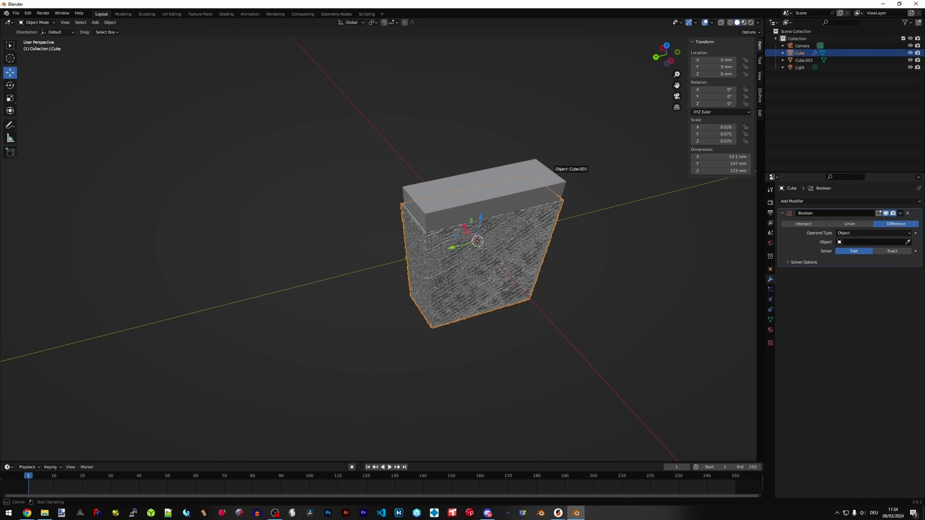
middle_click_drag(477, 289, 407, 299, "shift")
scroll(415, 269, "up", 1)
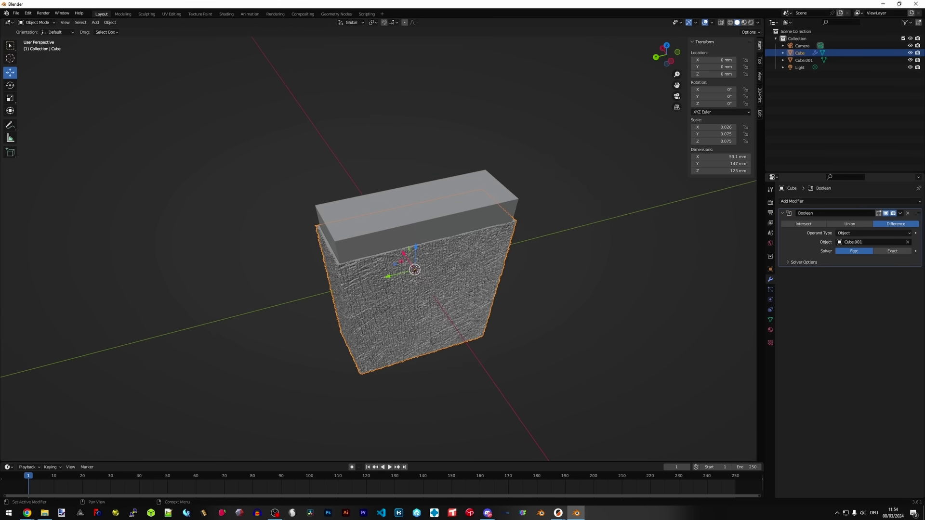
left_click(900, 213)
left_click(868, 221)
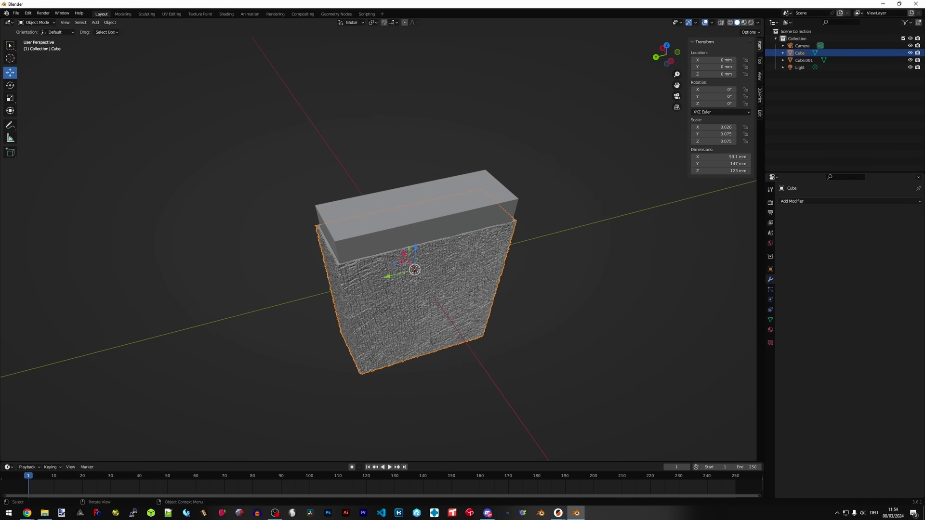
left_click(804, 59)
Step: Delete the cutter box and turn on viewport statistics for the hollow box
key("Delete")
middle_click_drag(414, 270, 520, 248)
left_click(800, 53)
left_click(712, 22)
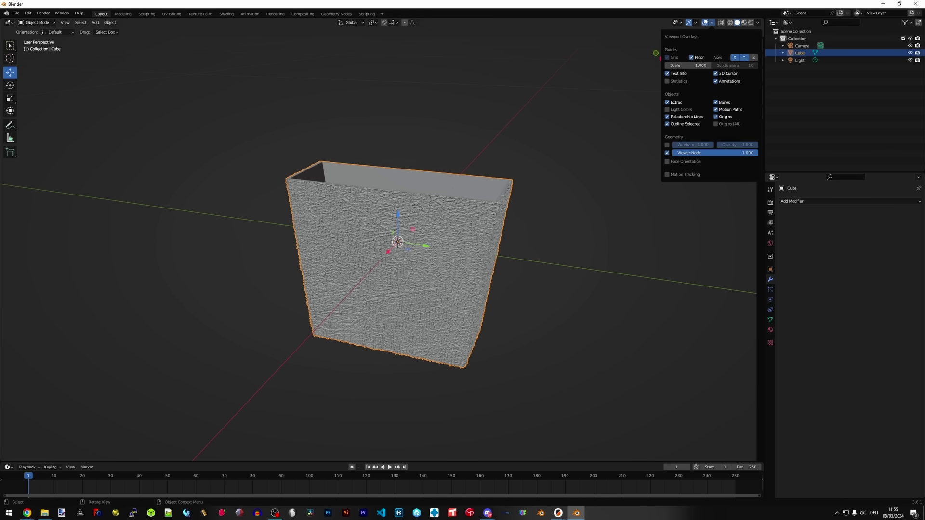
key("n")
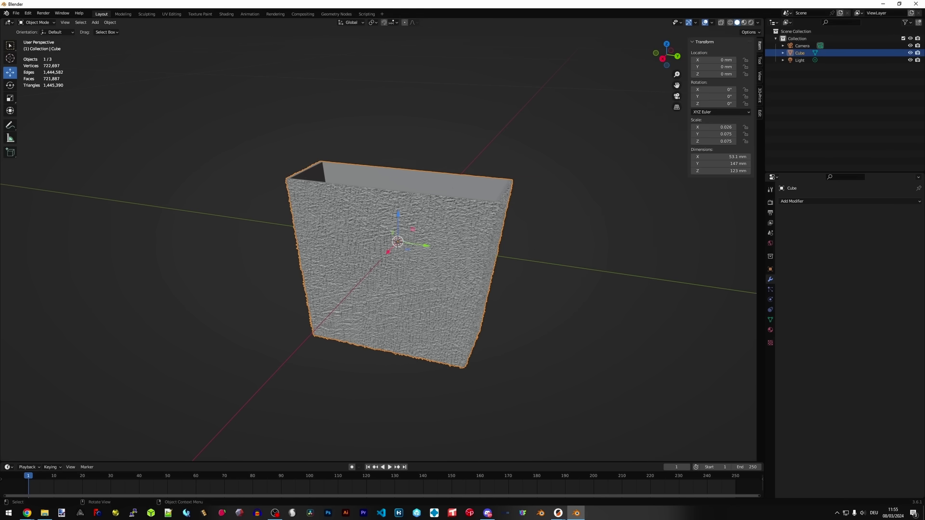
key("alt+a")
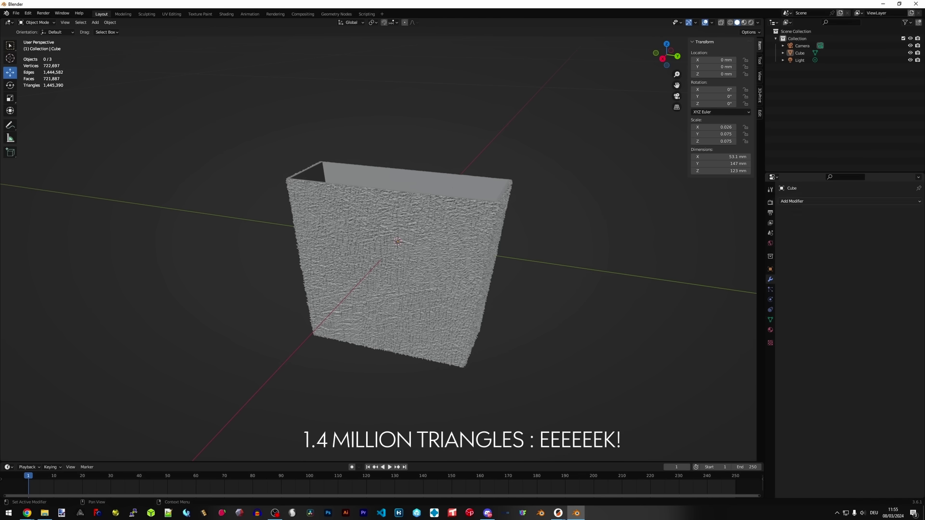
Step: Add a Decimate modifier to the hollow box and start editing its Ratio
left_click(800, 202)
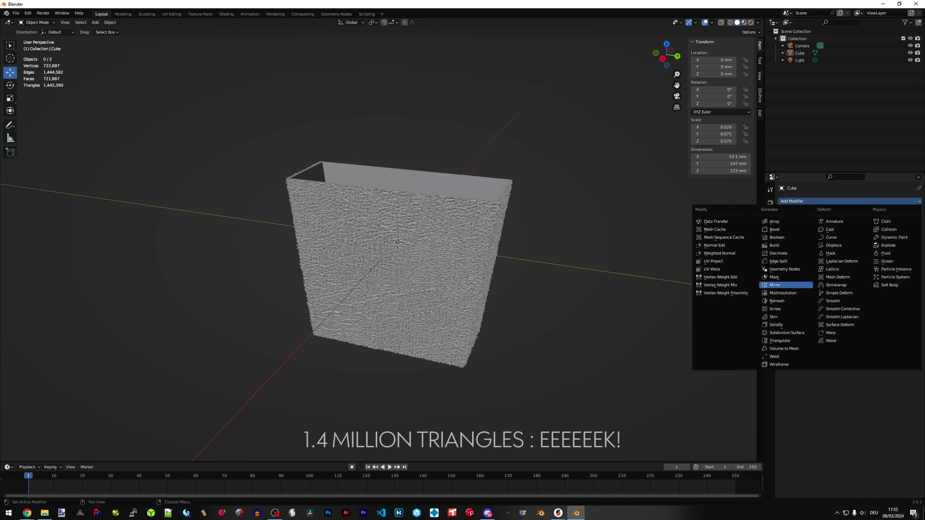
left_click(778, 253)
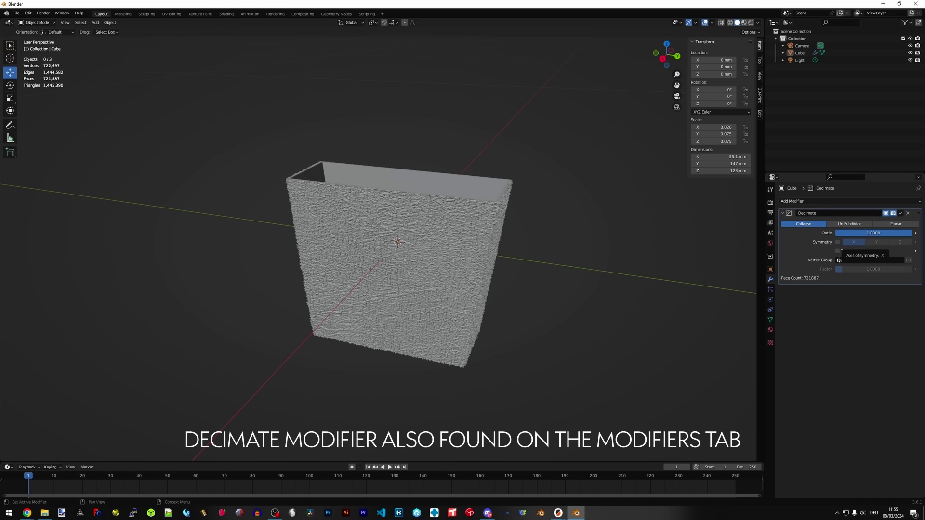
left_click(873, 233)
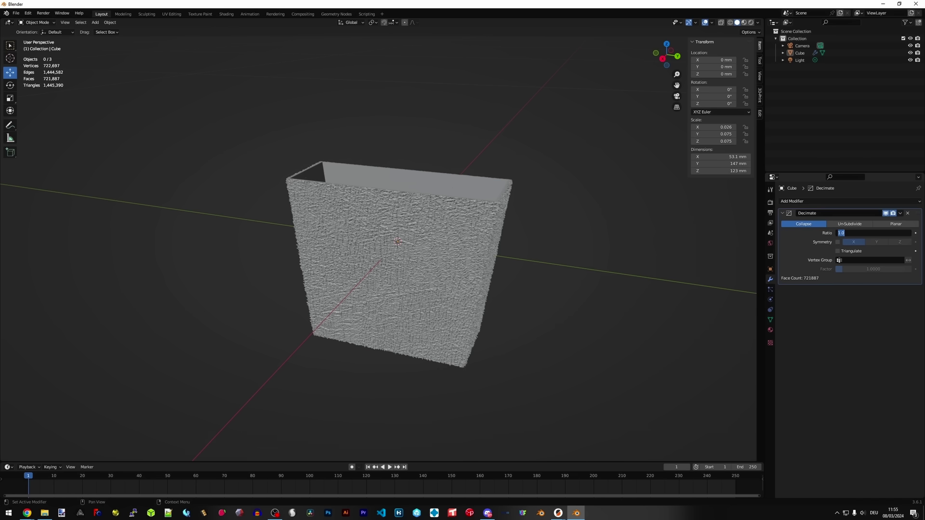